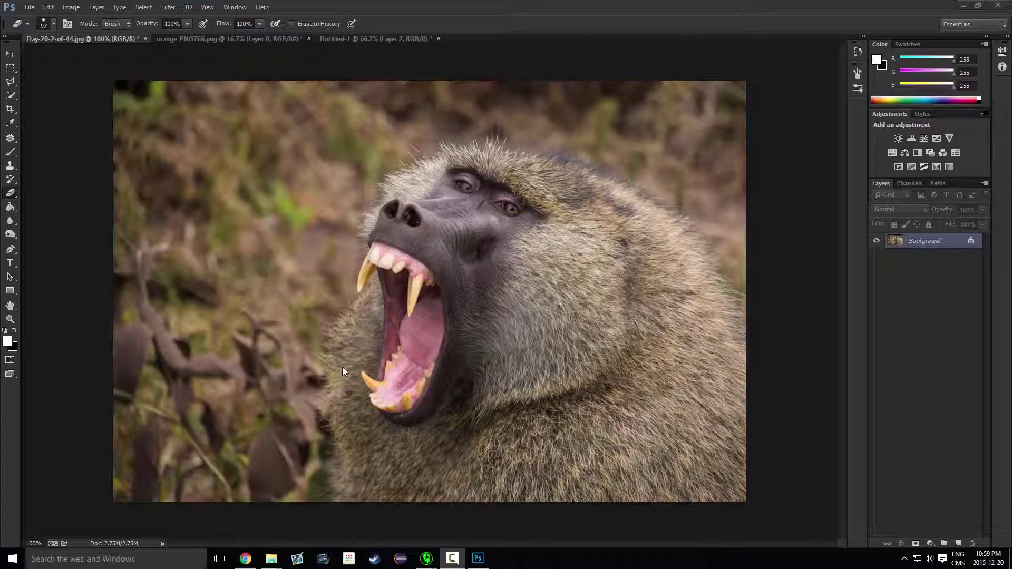
Step: Flip between the orange, Untitled-1 and baboon tabs, ending on the baboon with its mouth selection
left_click(164, 40)
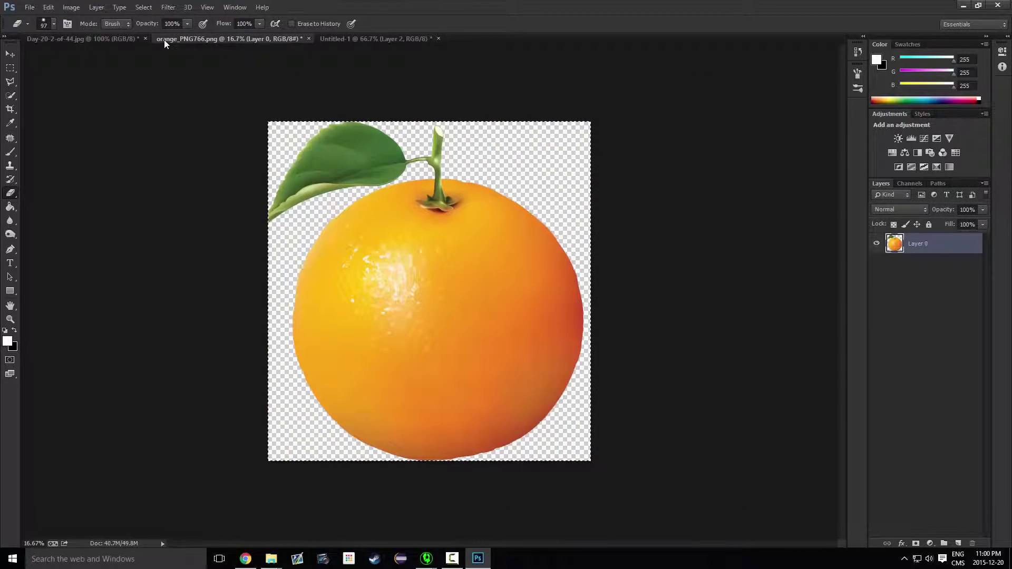
left_click(429, 40)
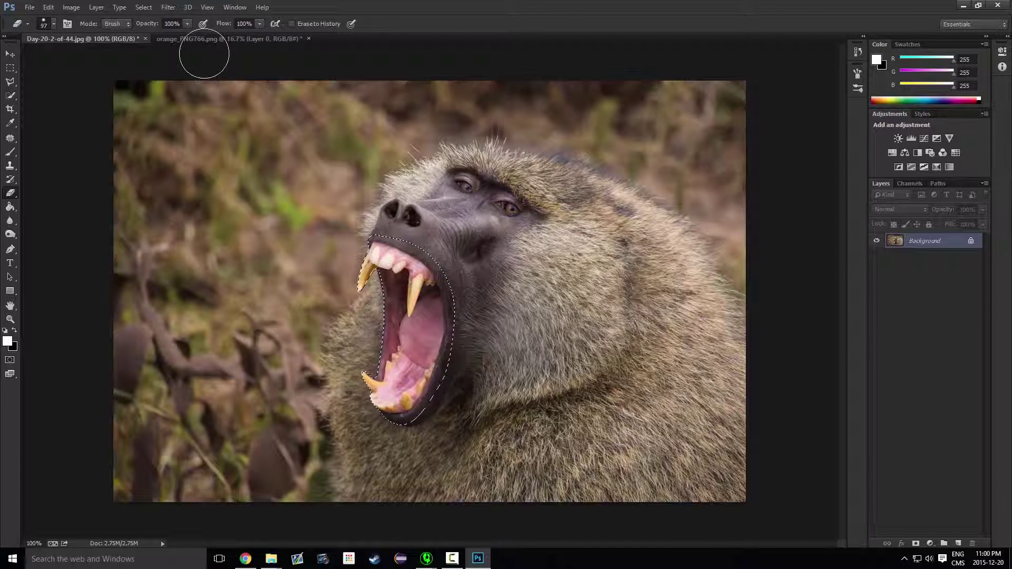
left_click(159, 38)
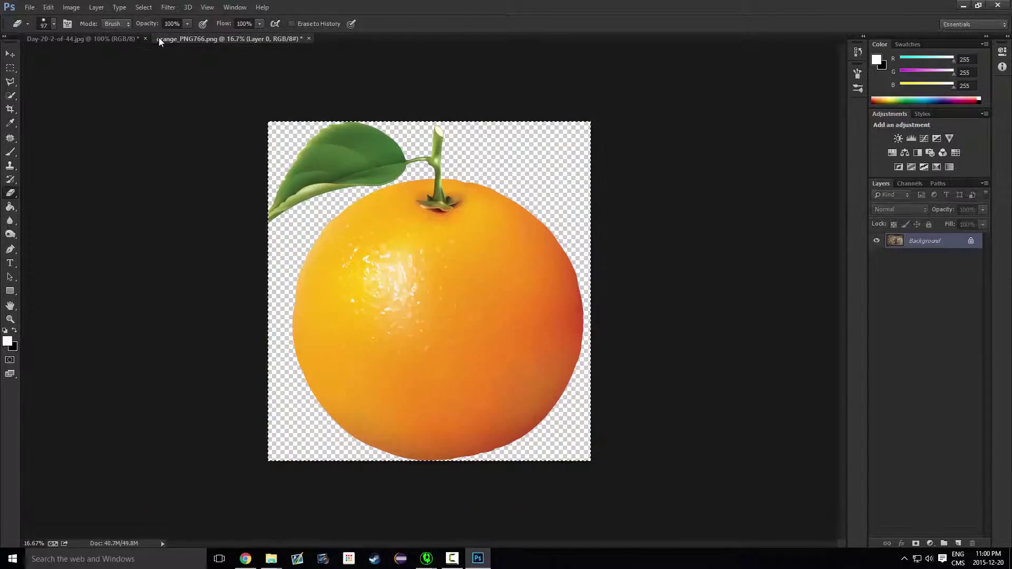
left_click(46, 38)
left_click(267, 40)
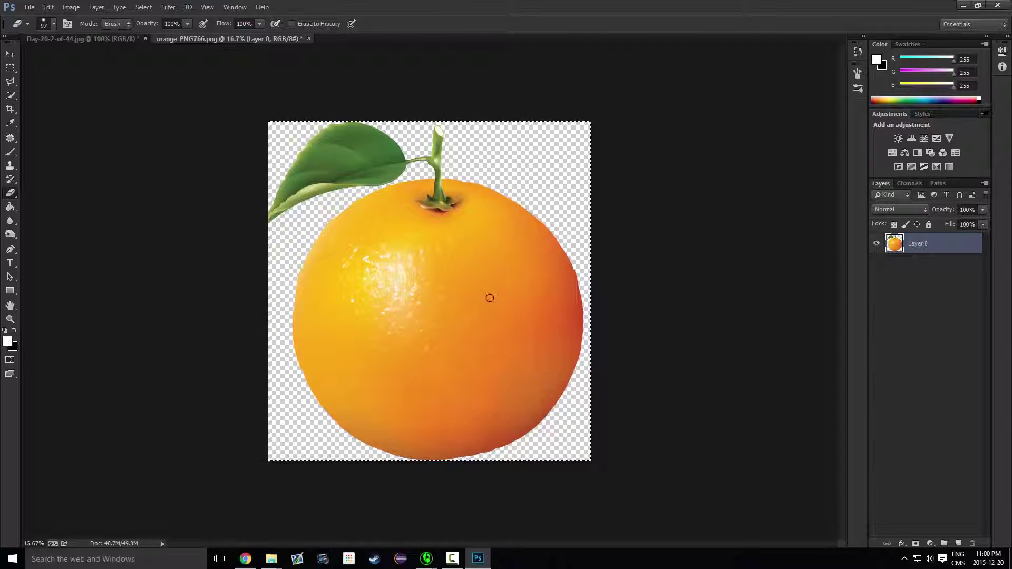
left_click(99, 37)
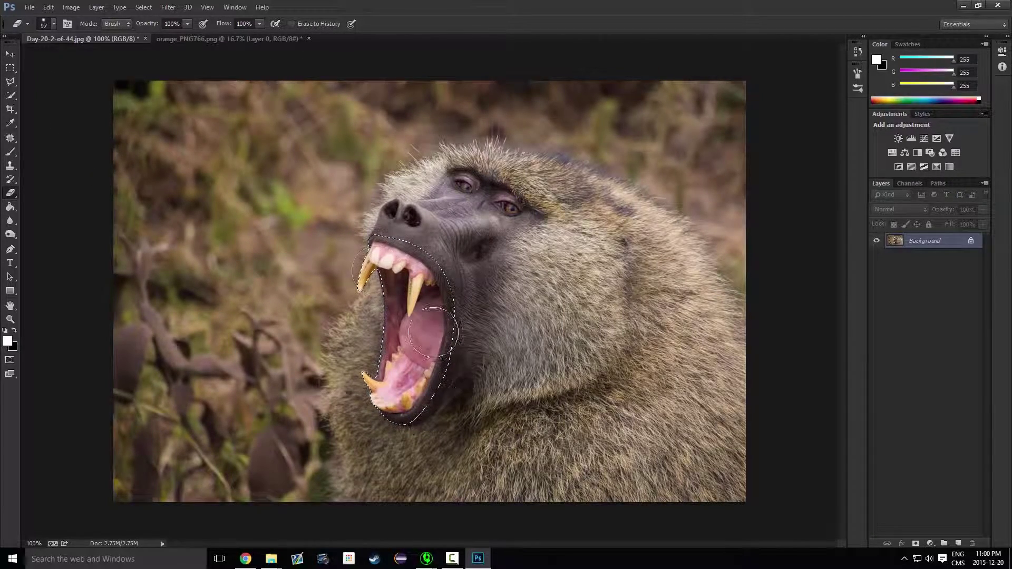
Step: Cut the baboon's mouth onto its own Layer 1 with Layer Via Cut and hide the Background
left_click(9, 54)
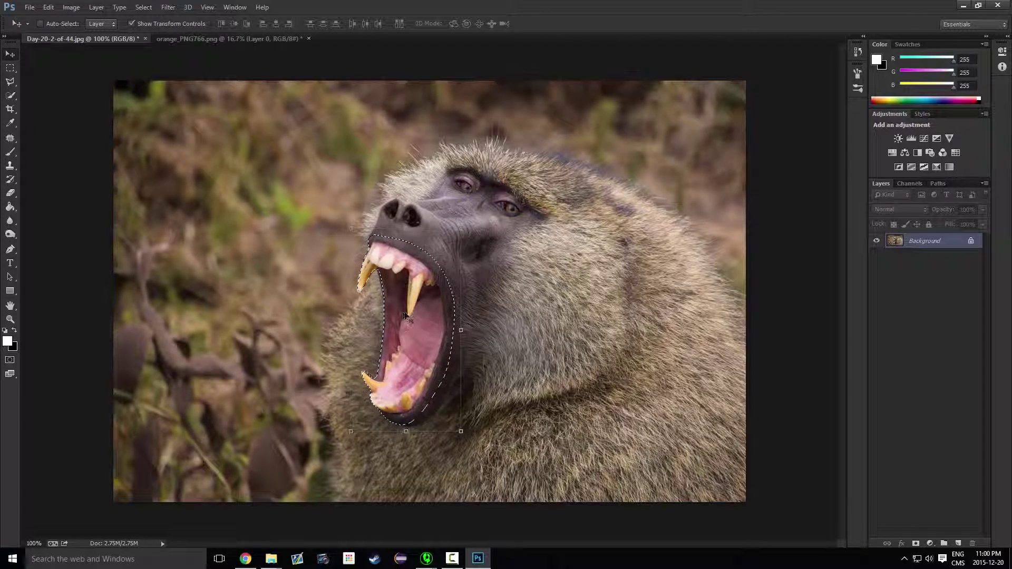
key("m")
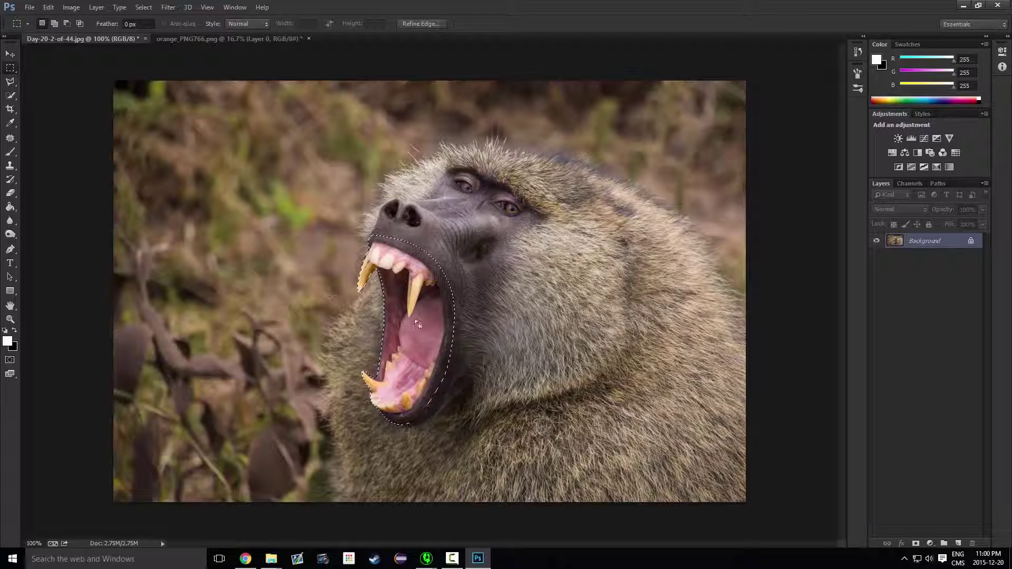
right_click(428, 393)
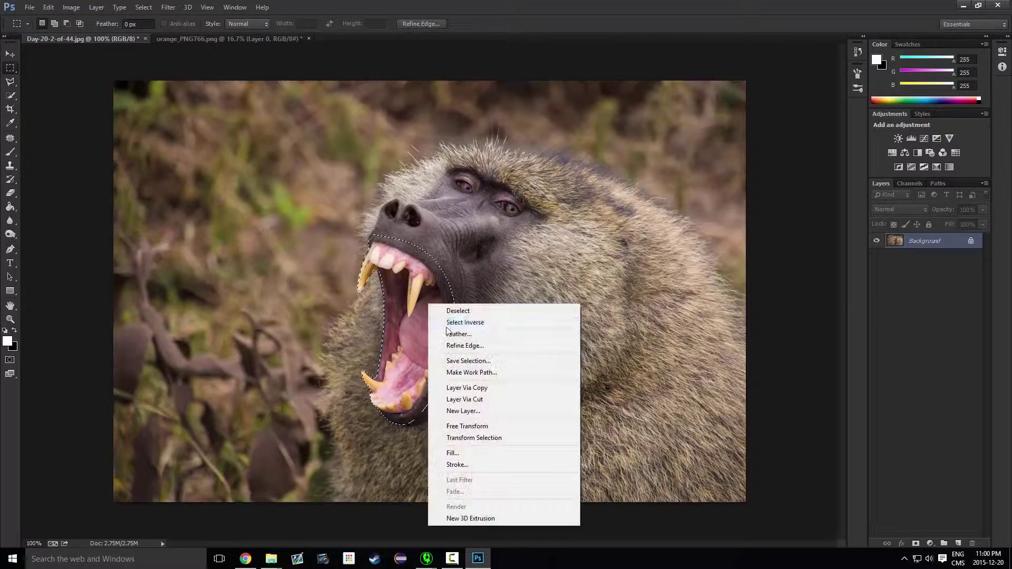
left_click(477, 399)
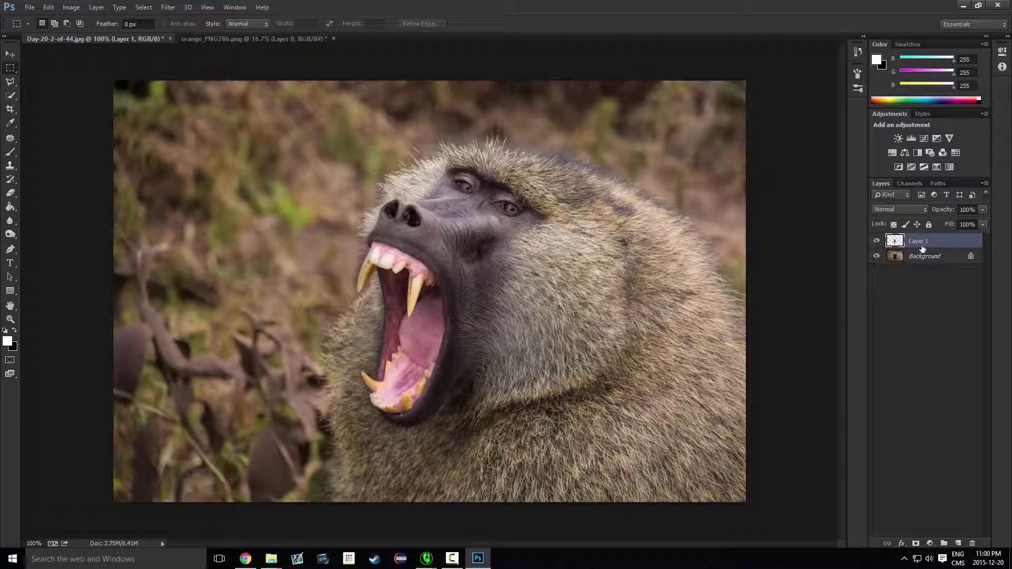
left_click(877, 257)
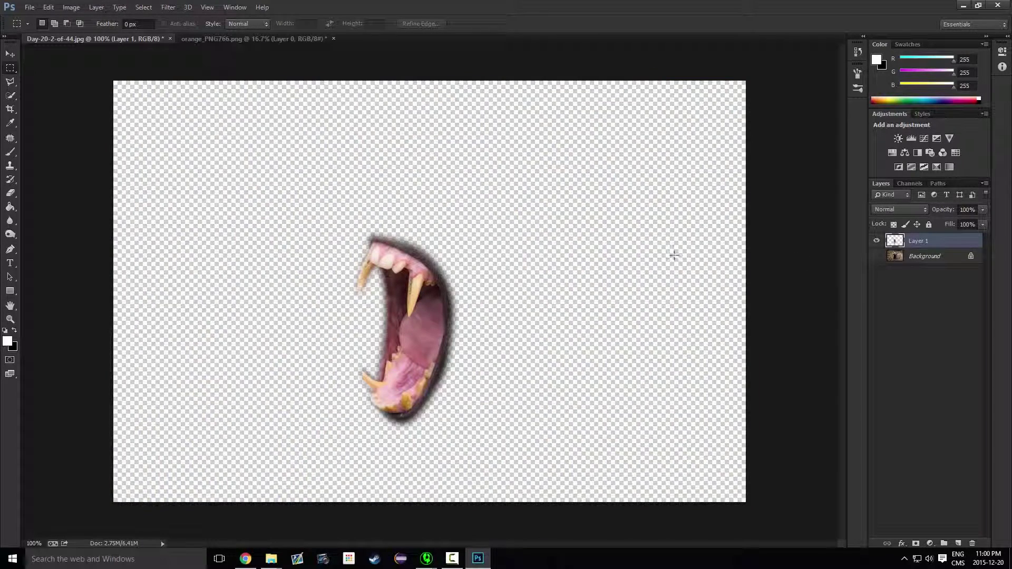
left_click(259, 38)
Step: Create a new 1920×1080 px document at 300 ppi, then return to the orange image
key("v")
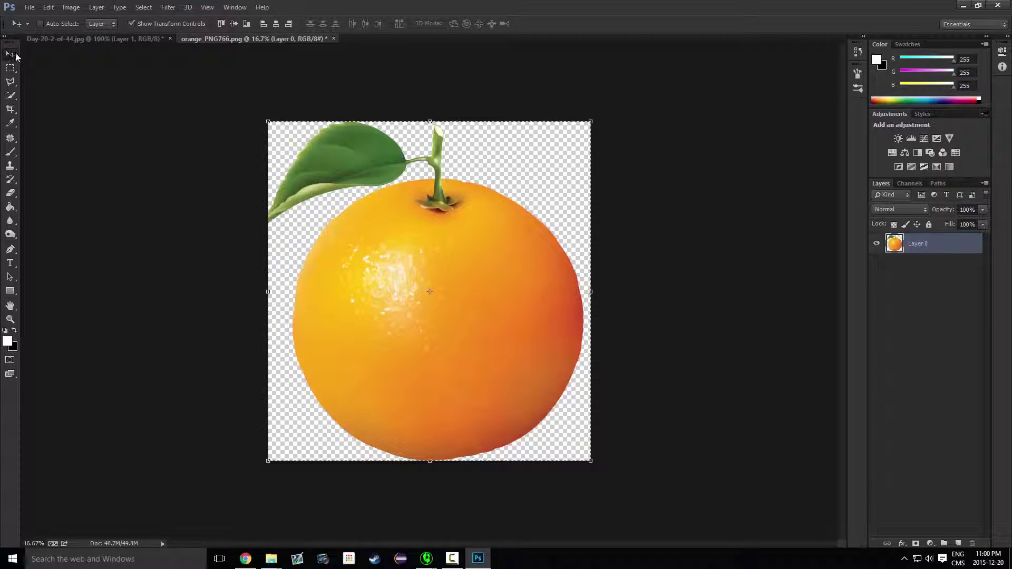
right_click(392, 40)
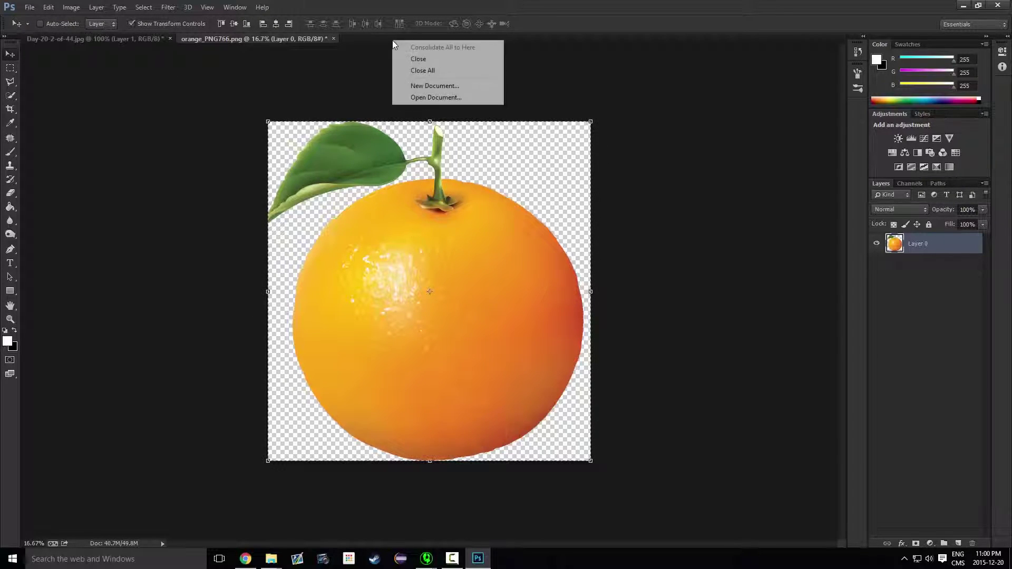
left_click(425, 84)
double_click(493, 191)
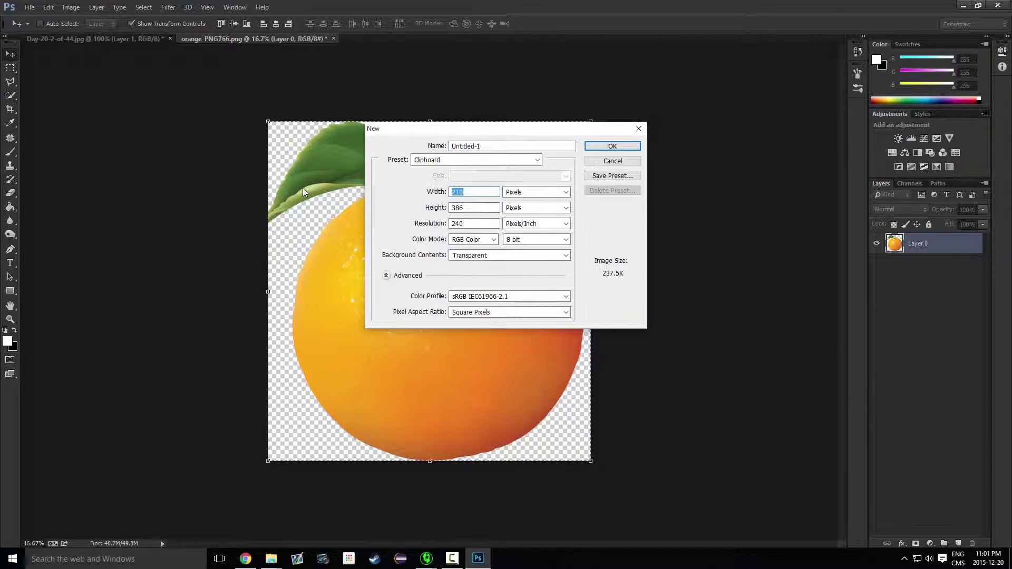
type("1920")
key("Tab")
key("Tab")
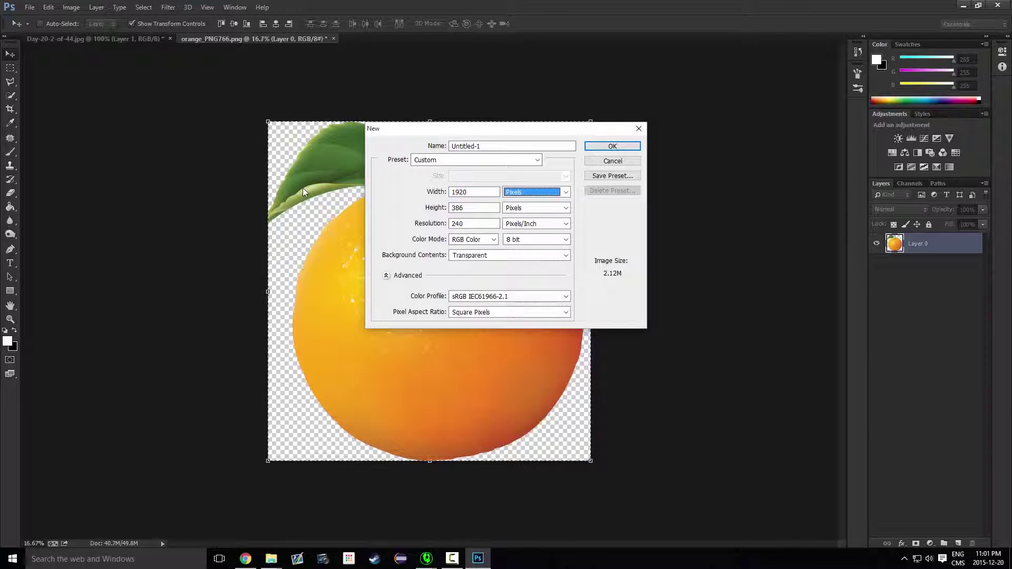
type("1080")
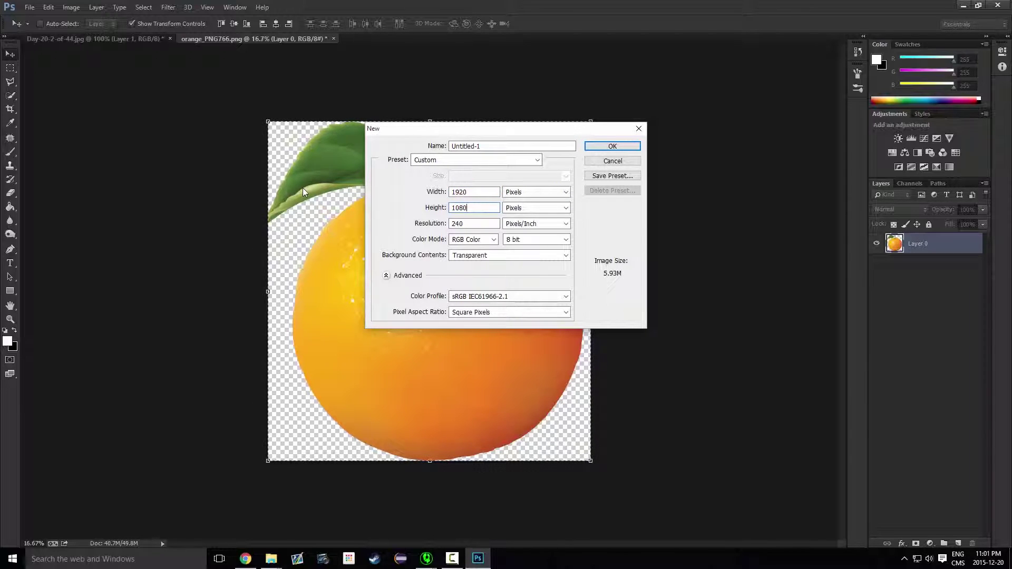
double_click(468, 223)
type("300")
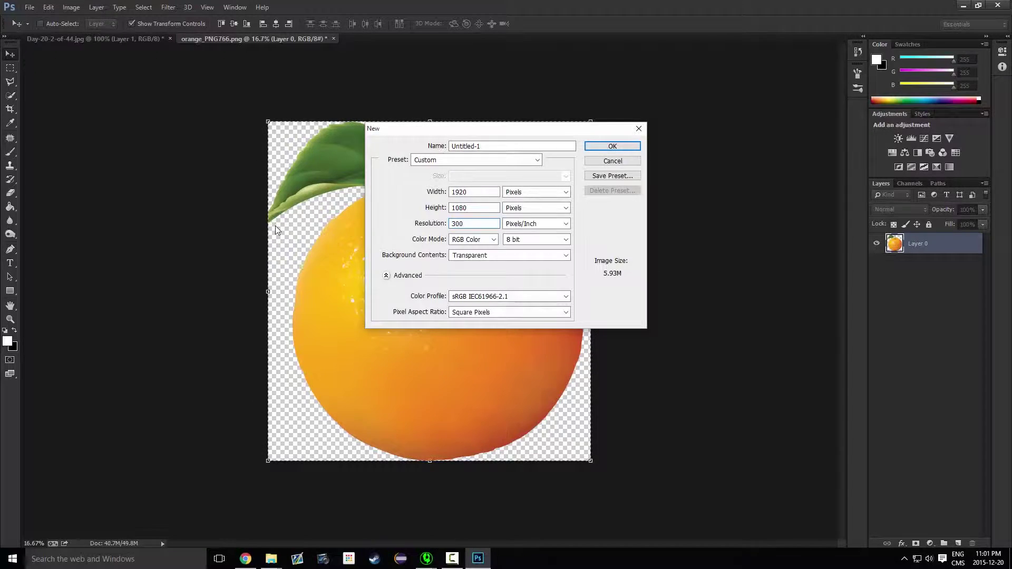
key("Return")
left_click(286, 38)
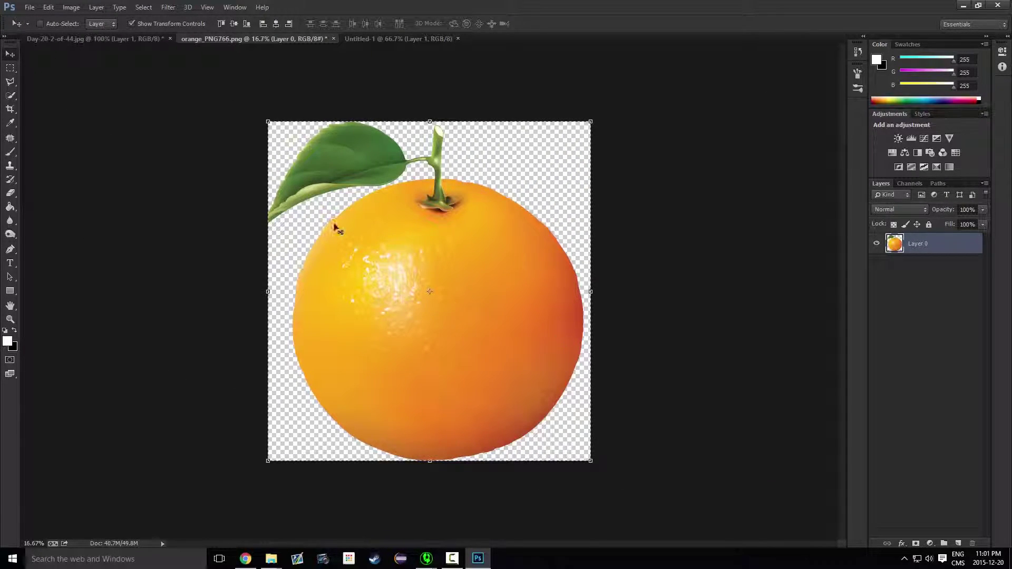
Step: Copy the orange into Untitled-1, scale it proportionally to about 21%, and centre it
left_click_drag(385, 72, 340, 221)
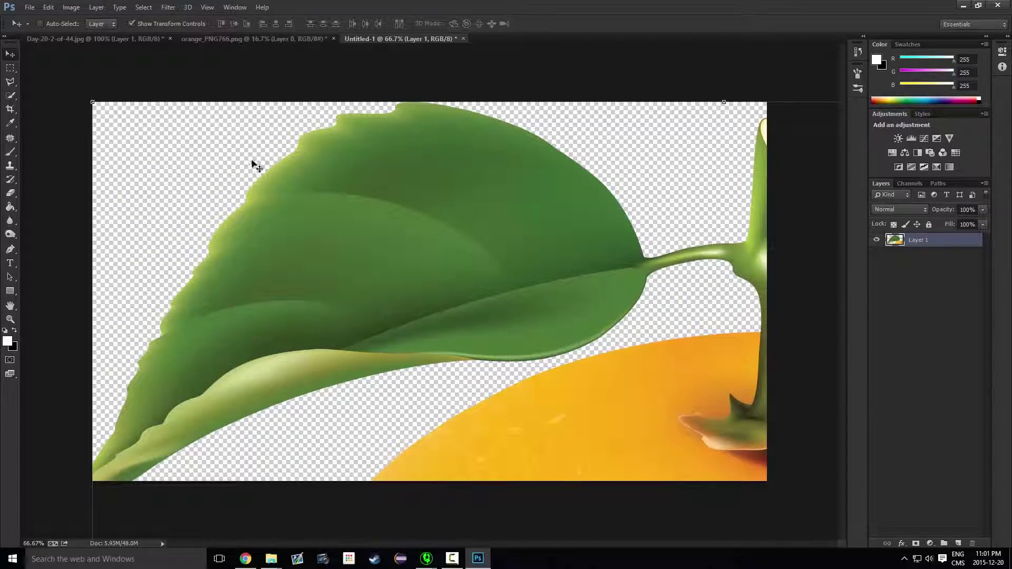
left_click_drag(253, 165, 377, 246)
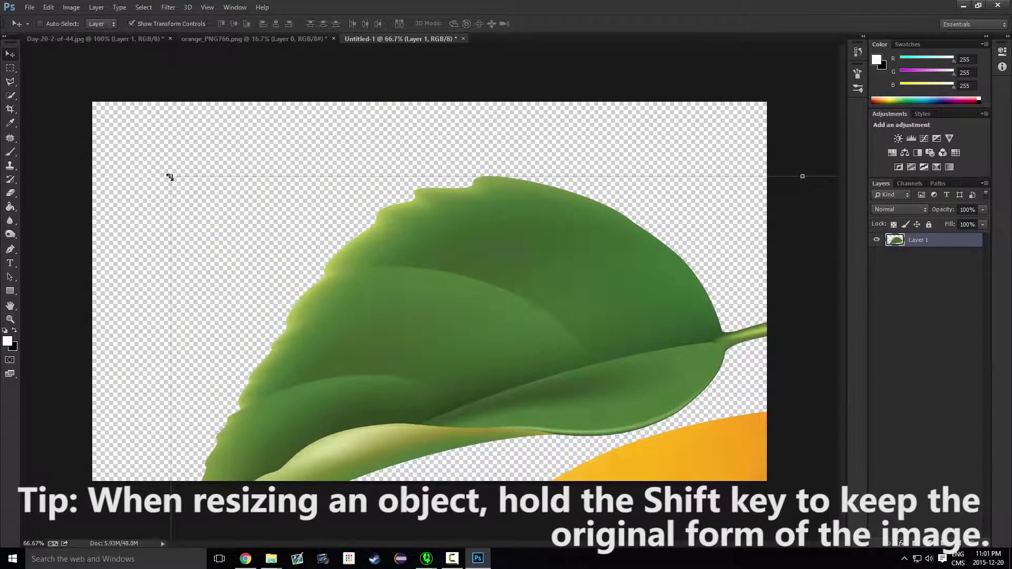
left_click_drag(169, 175, 654, 458)
left_click_drag(443, 482, 200, 100)
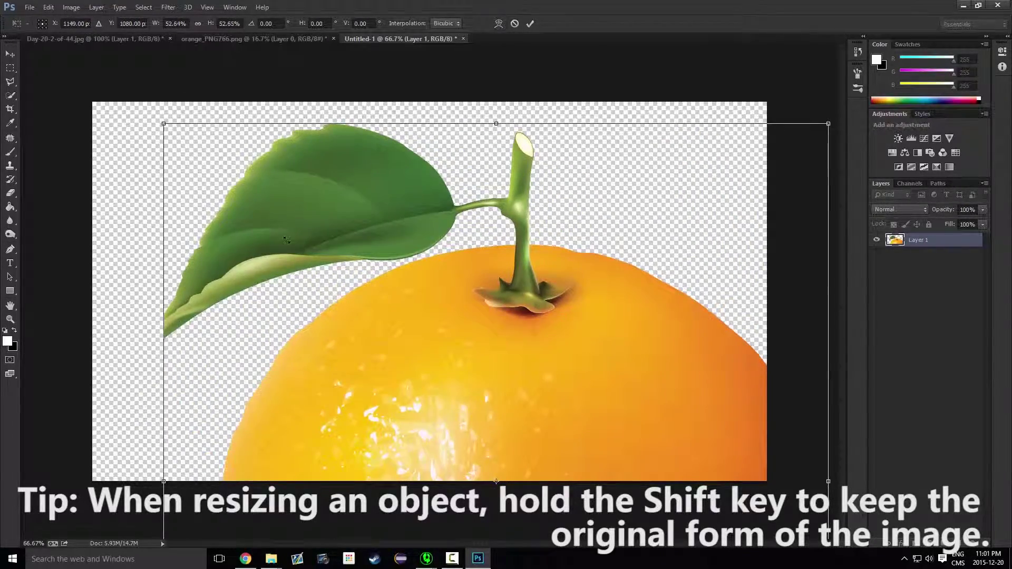
left_click_drag(286, 241, 219, 136)
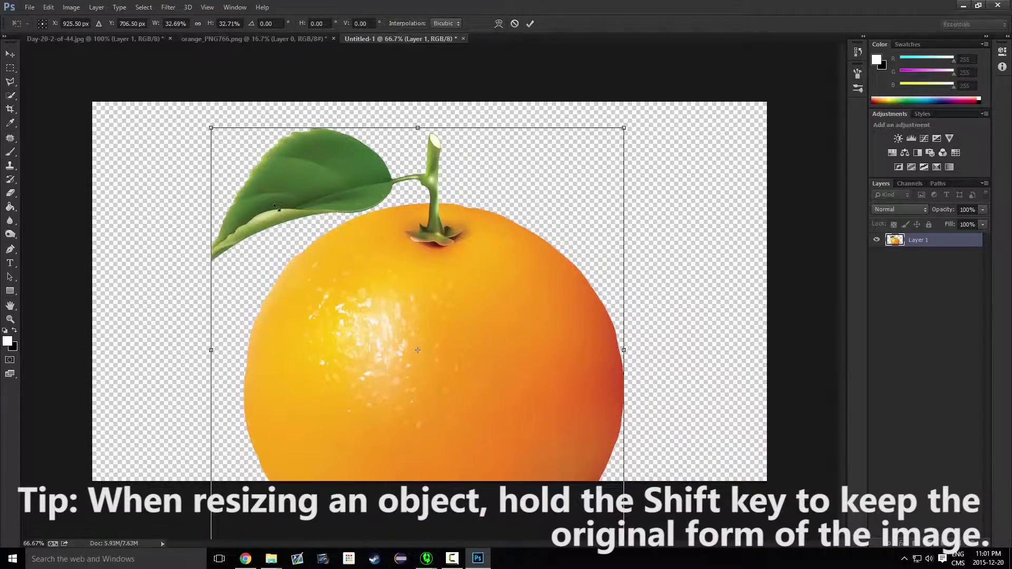
left_click_drag(278, 207, 362, 289)
left_click_drag(496, 419, 428, 287)
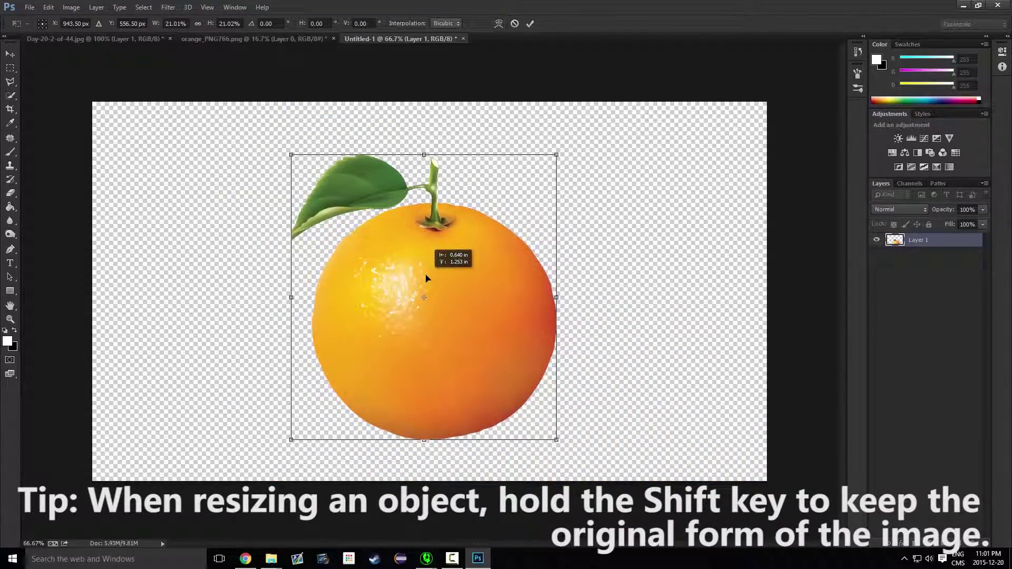
left_click(529, 24)
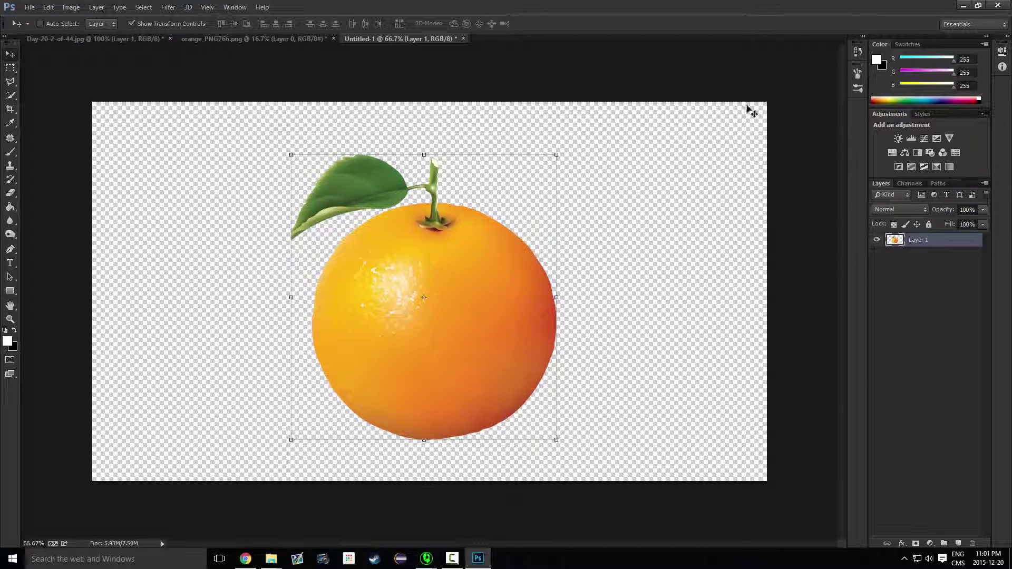
Step: Set a foreground colour for the grey background using the Color panel spectrum and swatches
left_click_drag(955, 99, 878, 107)
left_click(979, 99)
left_click_drag(882, 100, 878, 98)
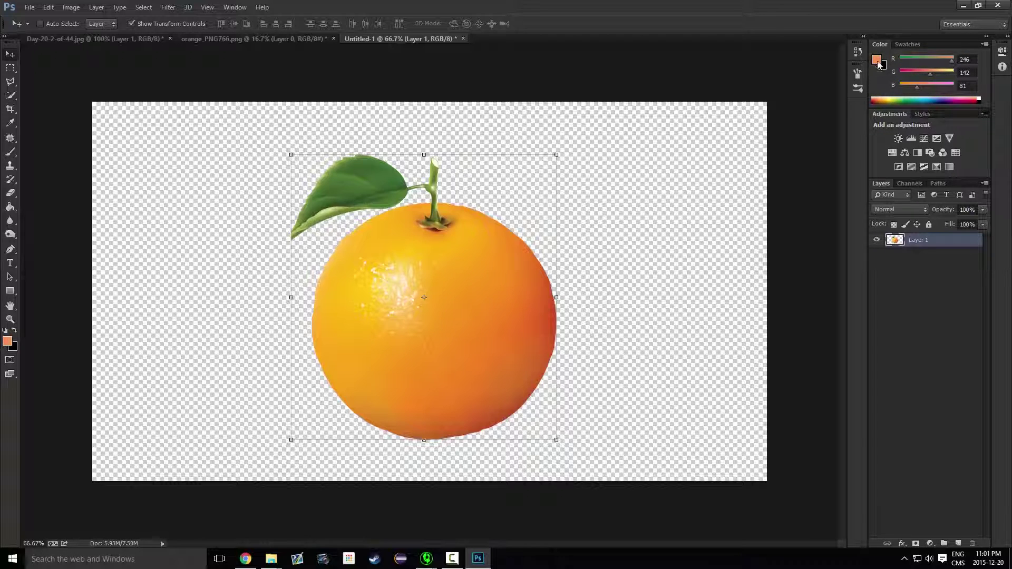
left_click(905, 44)
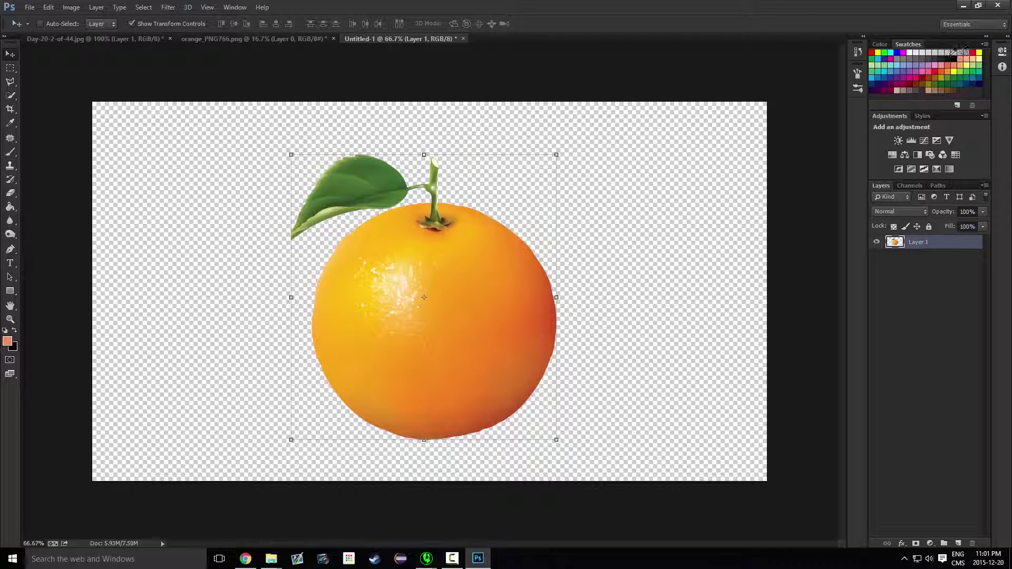
left_click(879, 44)
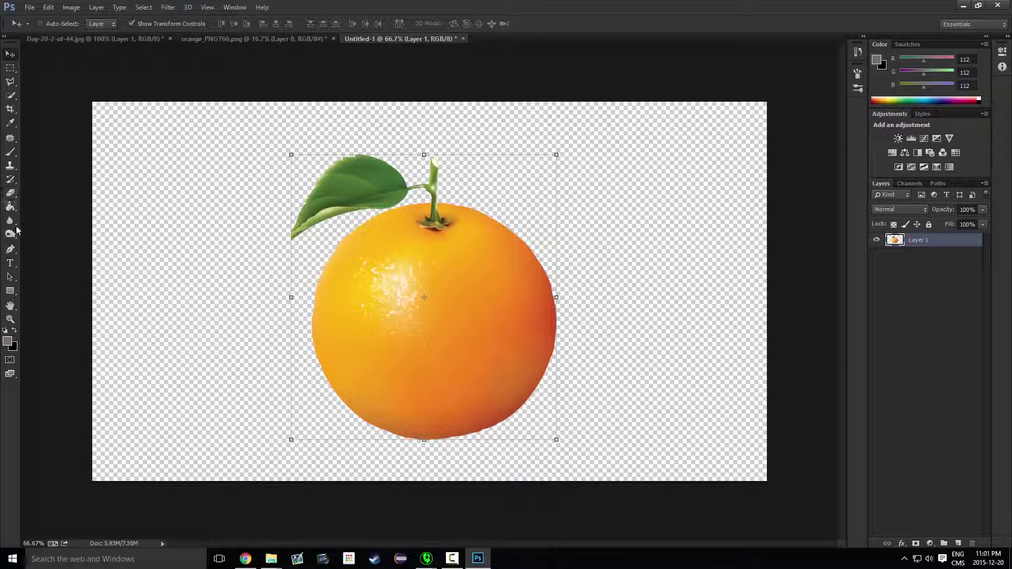
Step: Fill around the orange with grey on its own layer, then undo that fill
left_click(10, 207)
left_click(529, 293)
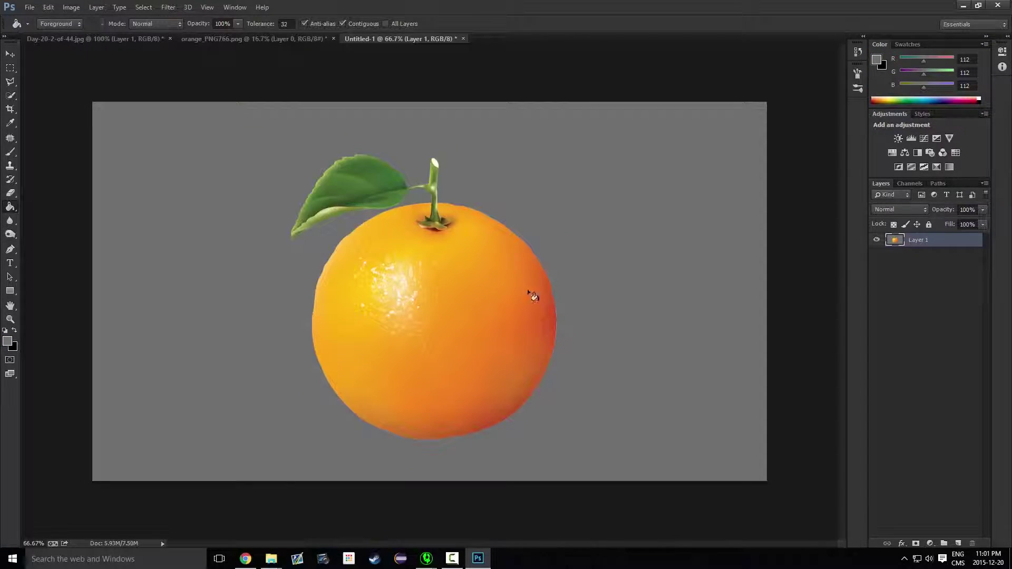
left_click(10, 54)
mouse_move(375, 253)
left_mouse_down()
mouse_move(357, 242)
mouse_move(389, 242)
mouse_move(375, 254)
left_mouse_up()
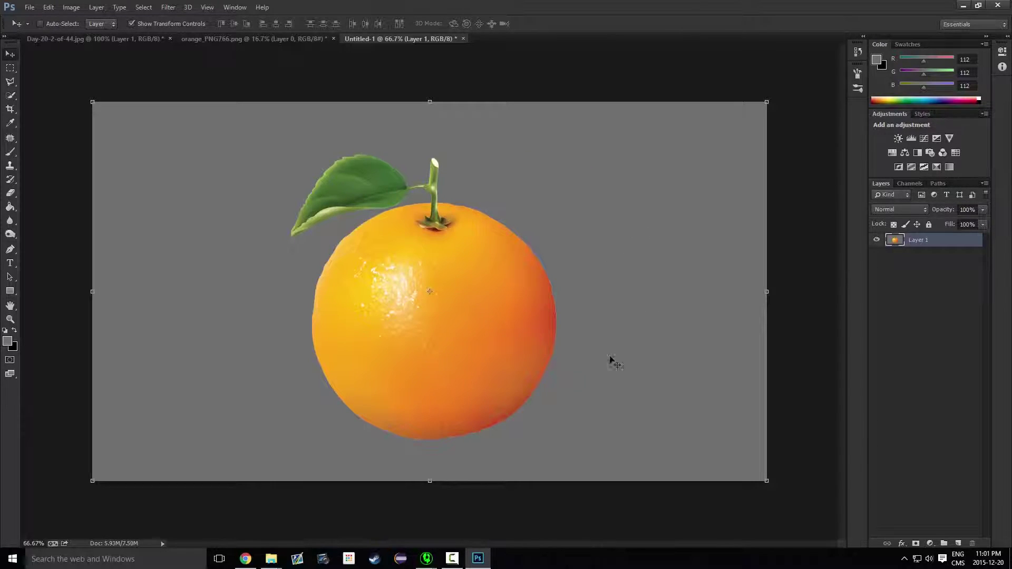
key("ctrl+z")
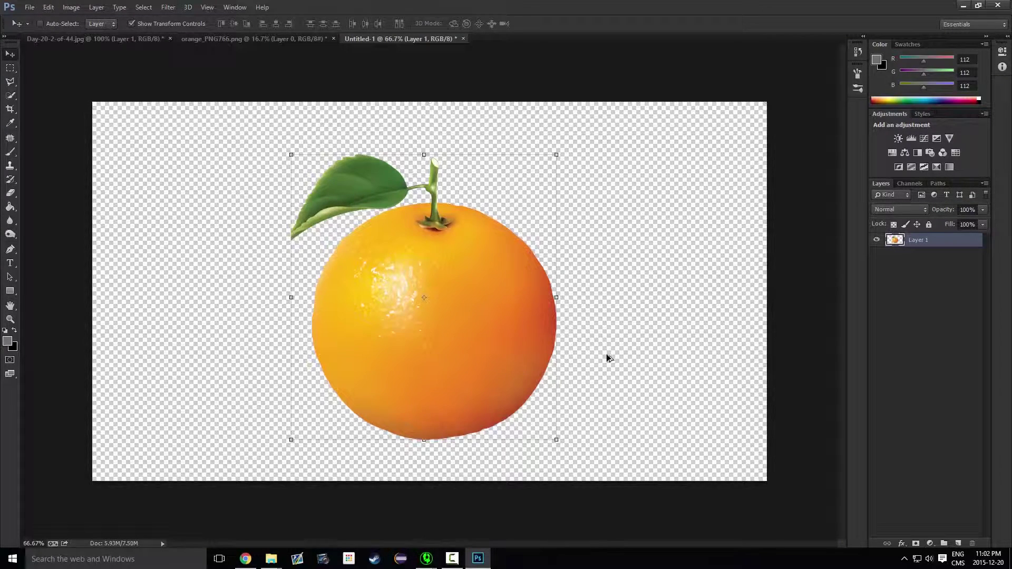
Step: Fill a new Layer 2 with grey, move the orange layer above it, and shift the orange
left_click(958, 543)
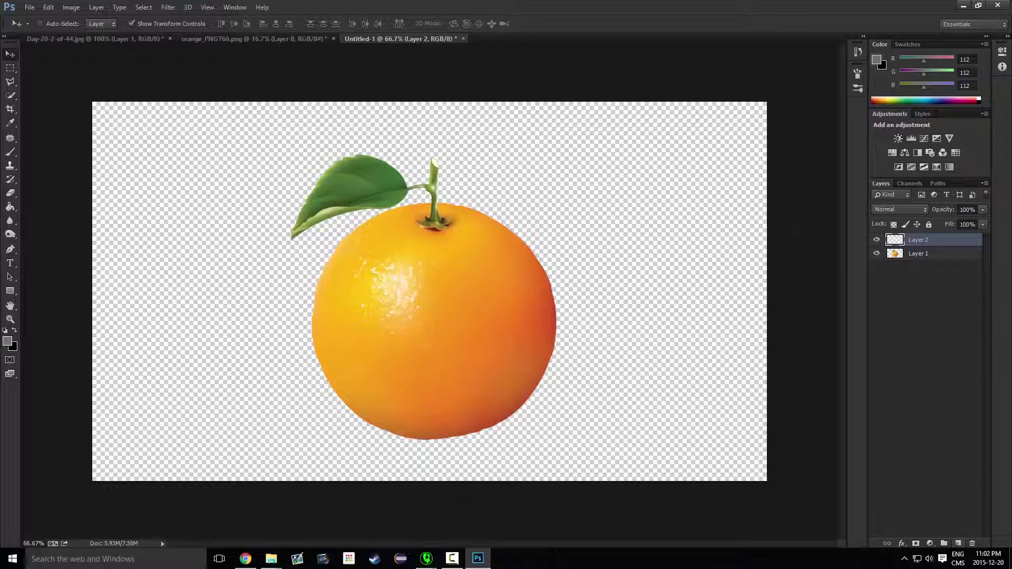
left_click(10, 207)
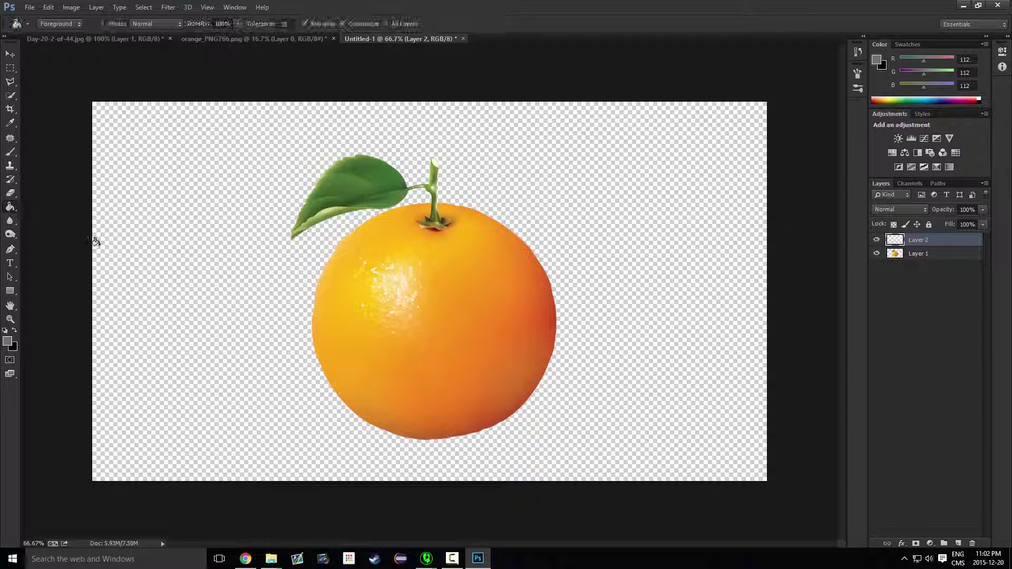
left_click(315, 294)
left_click_drag(913, 262, 916, 235)
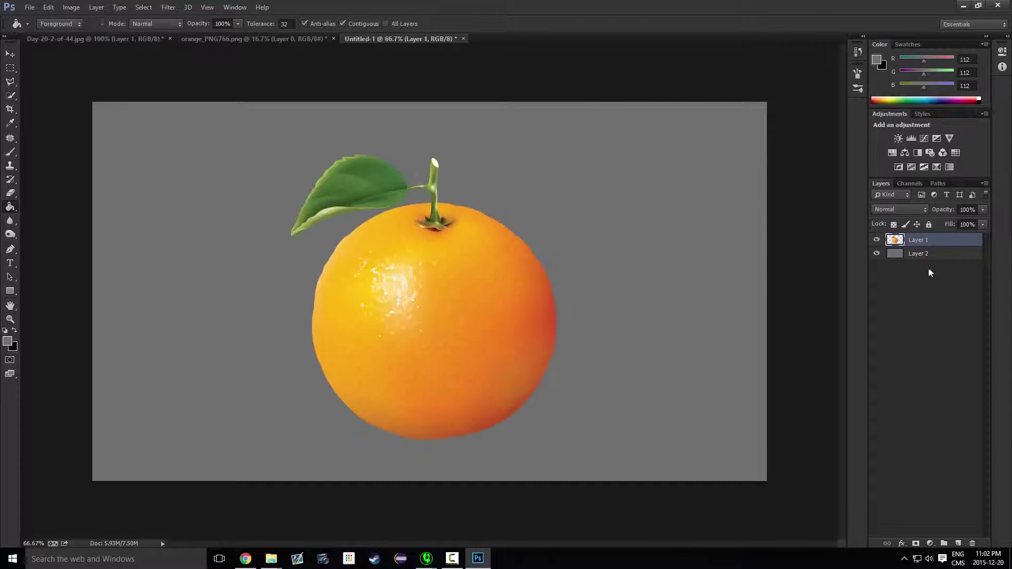
left_click(9, 55)
left_click_drag(436, 271, 440, 298)
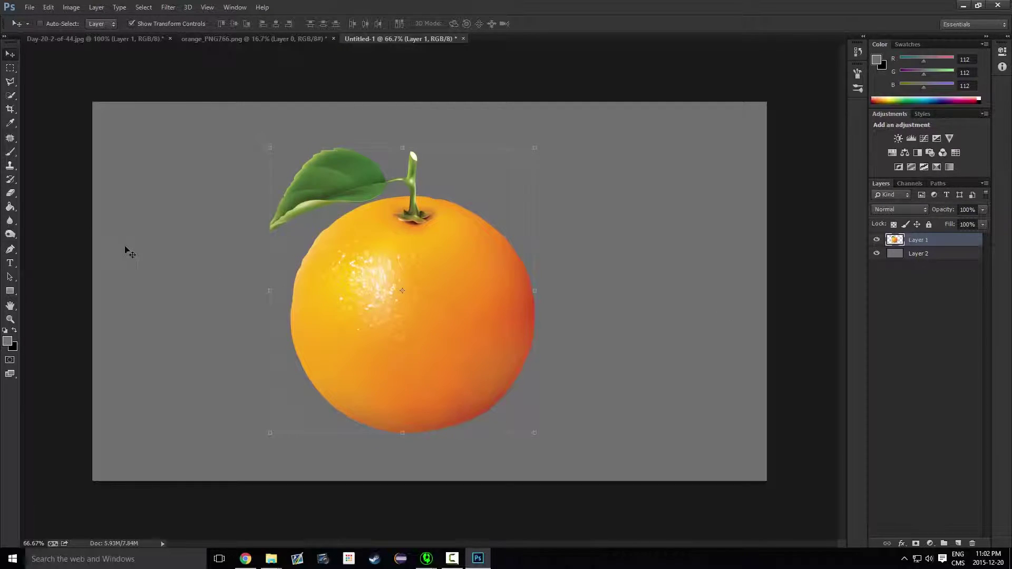
Step: Undo the accidental enlargement in the orange composition document
left_click(114, 40)
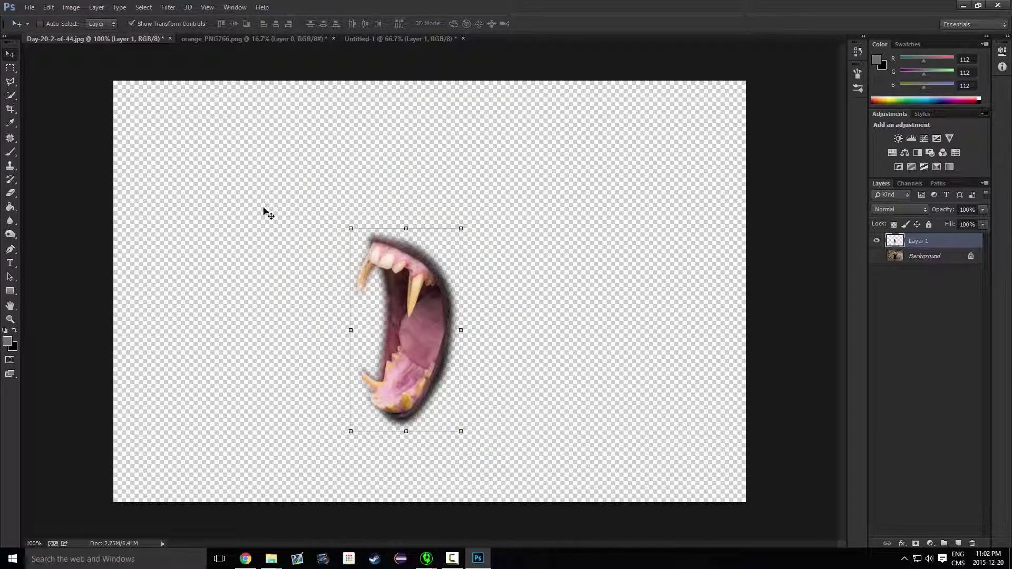
left_click(400, 38)
key("ctrl+z")
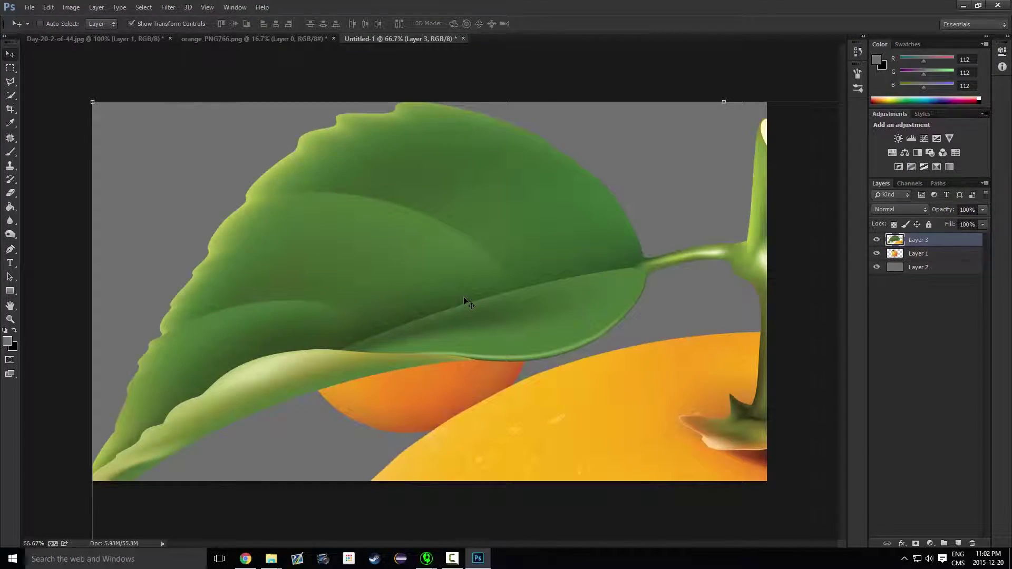
key("ctrl+z")
Step: Select the fanged mouth via Magic Wand and Select Inverse, and drag it onto Untitled-1
left_click(95, 39)
left_click(10, 68)
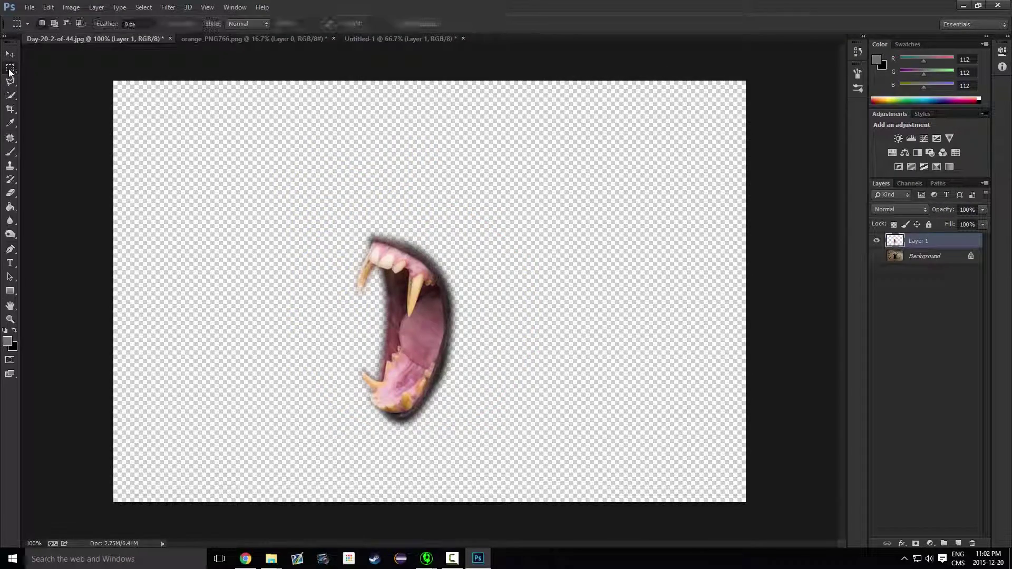
left_click(10, 96)
right_click(16, 97)
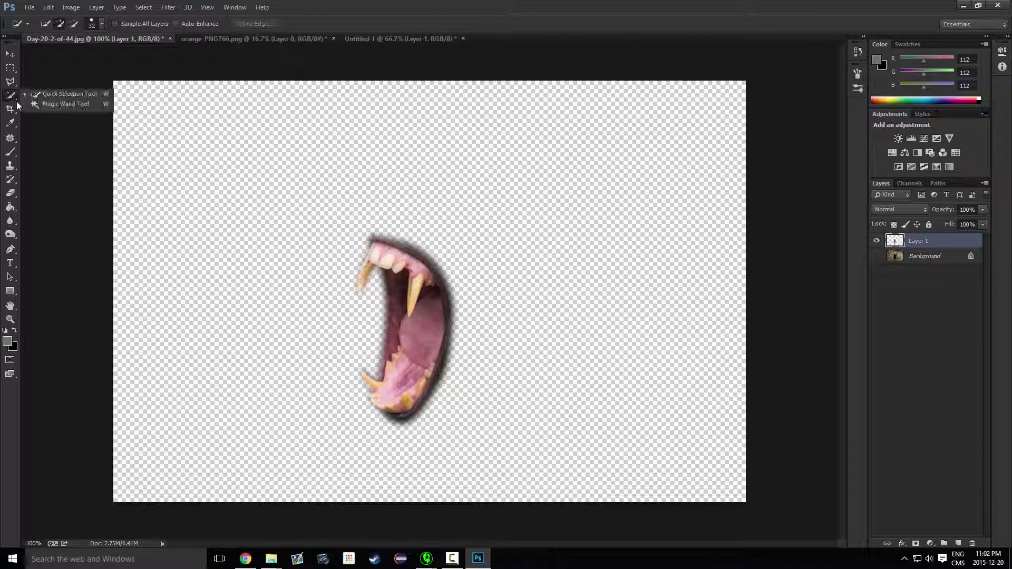
left_click(43, 106)
left_click(313, 169)
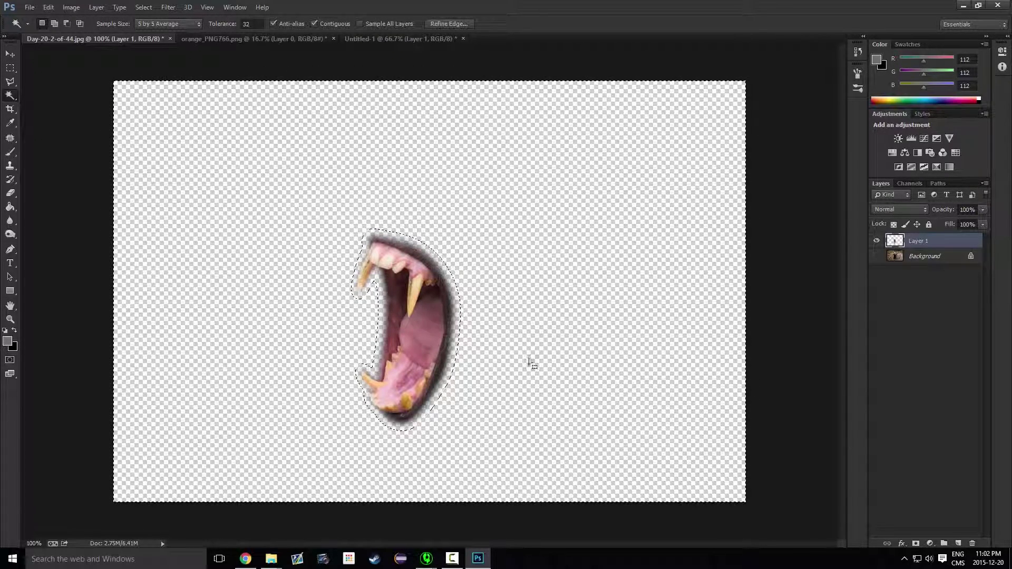
right_click(258, 272)
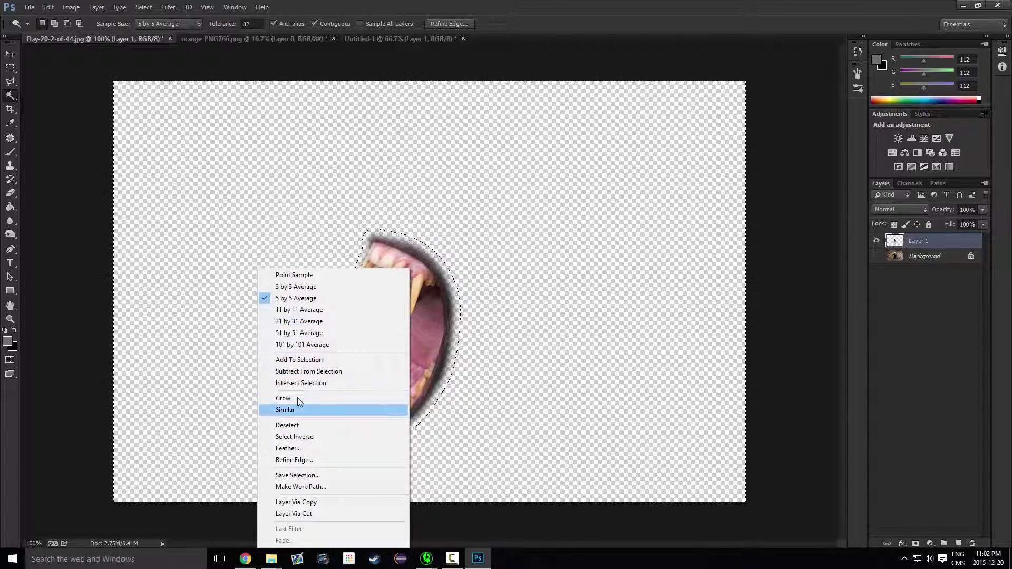
left_click(315, 437)
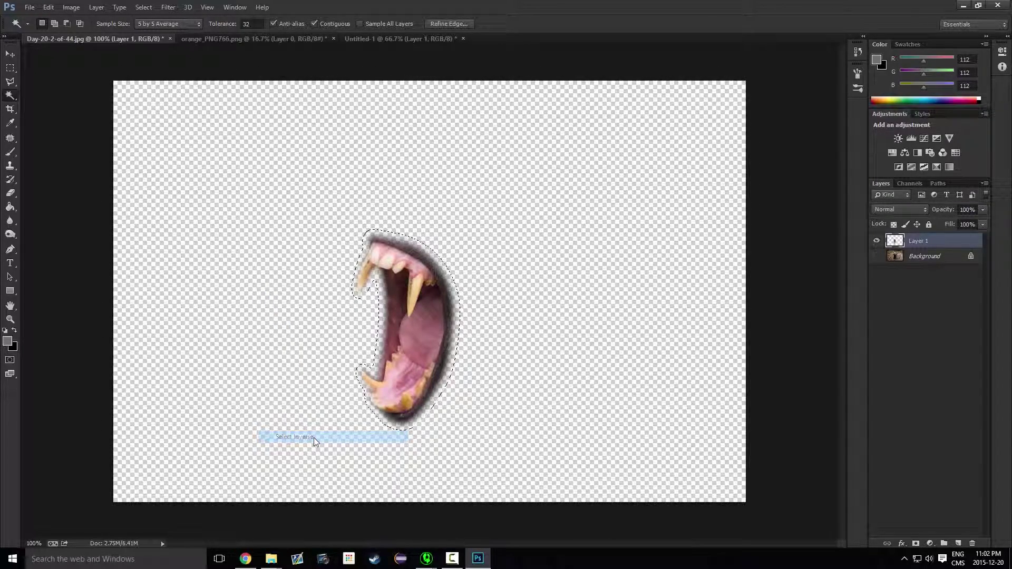
left_click_drag(311, 47, 385, 297)
left_click(10, 53)
Step: Flip the mouth horizontally, enlarge it about 165% over the orange's right side, commit, and deselect
key("ctrl+t")
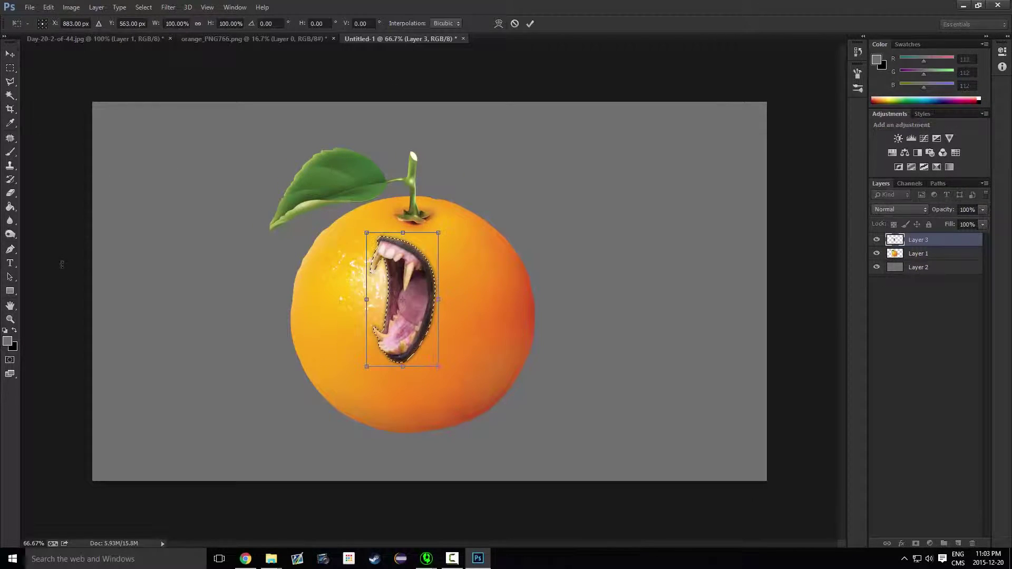
right_click(392, 324)
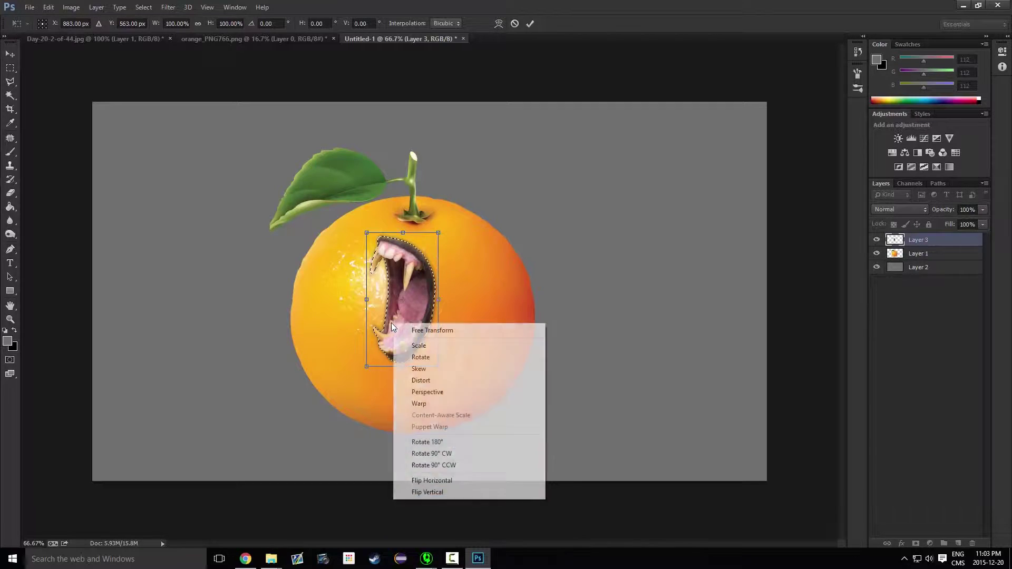
left_click(427, 480)
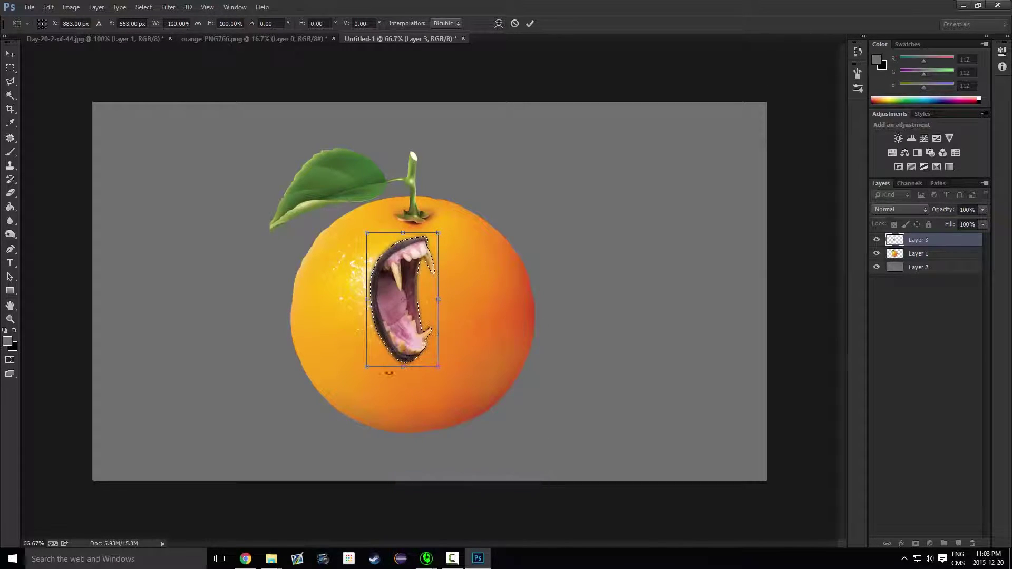
left_click(10, 54)
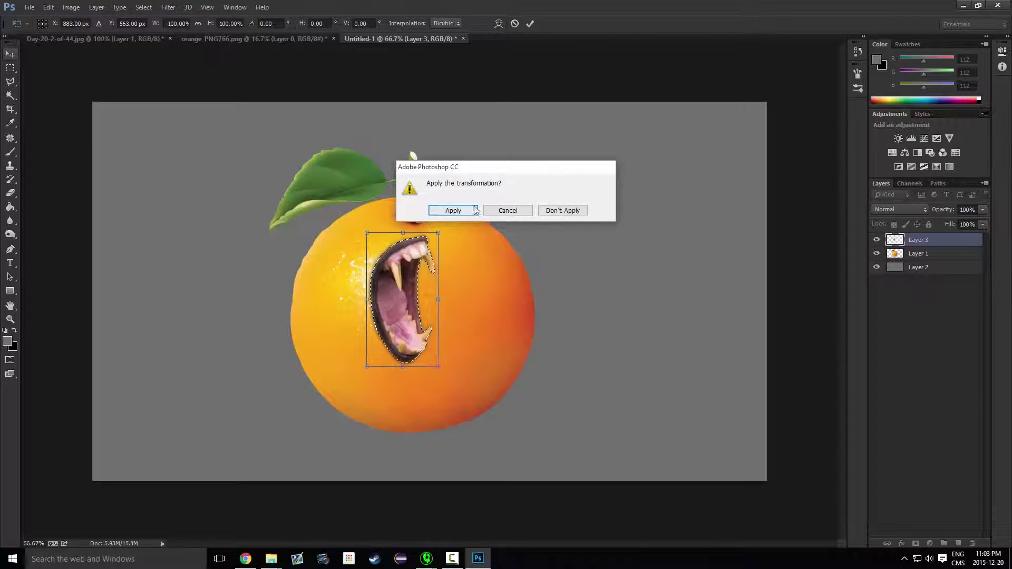
left_click(508, 211)
left_click_drag(412, 249, 482, 252)
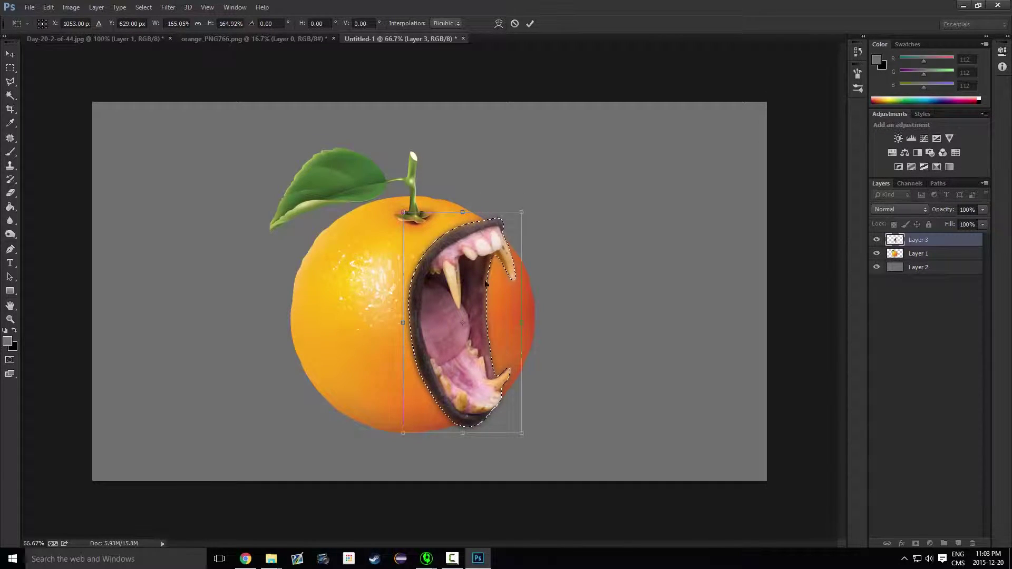
left_click(530, 24)
key("ctrl+d")
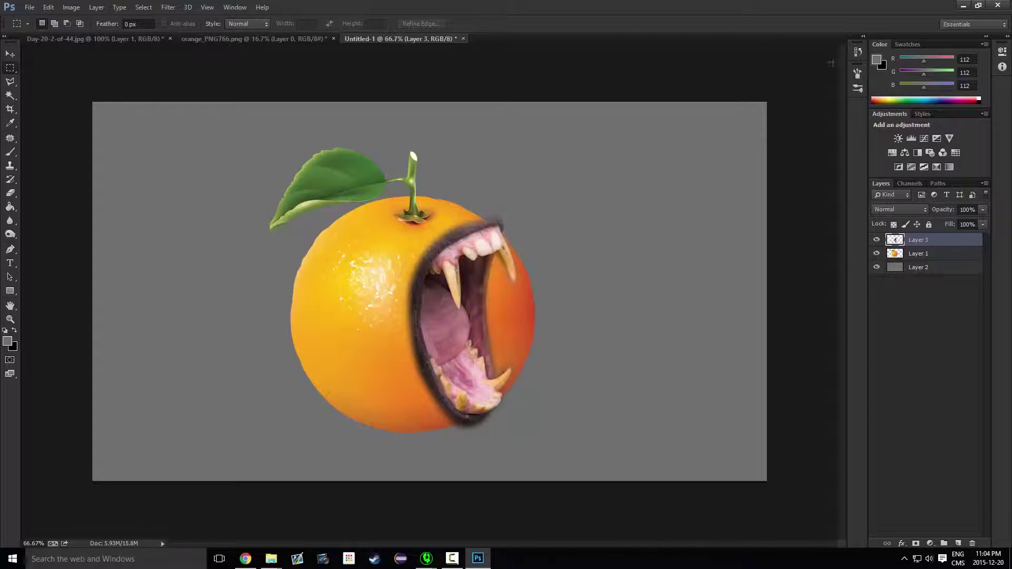
Step: Zoom in on the mouth and start a Pen path from the upper lip to the upper fang tip
left_click(10, 319)
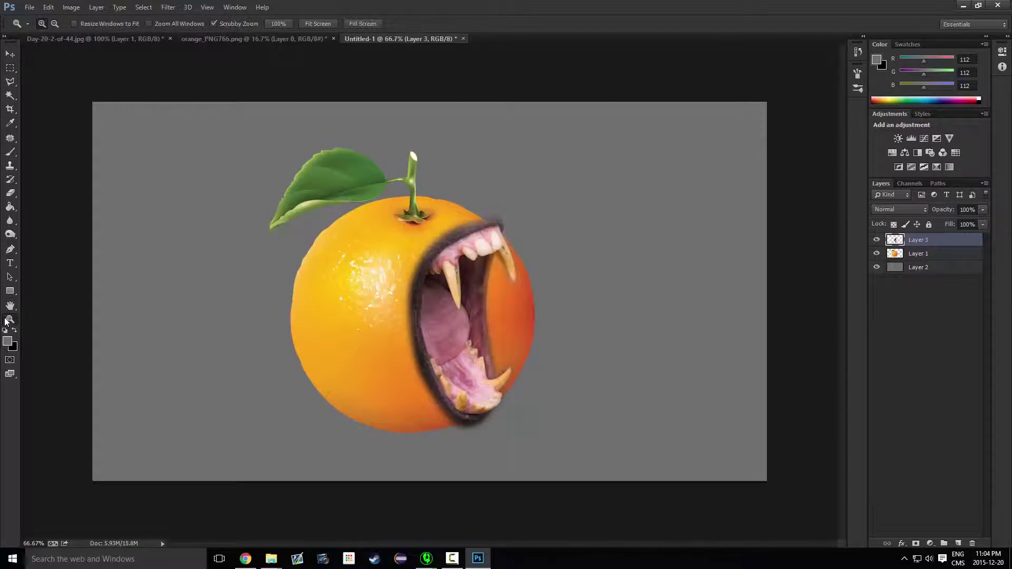
left_click(449, 363)
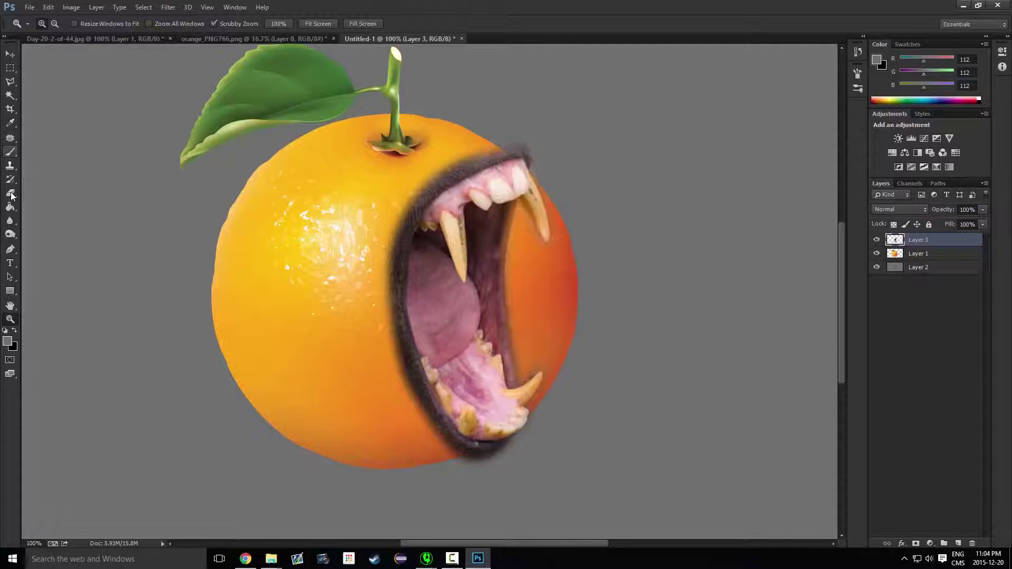
left_click(10, 249)
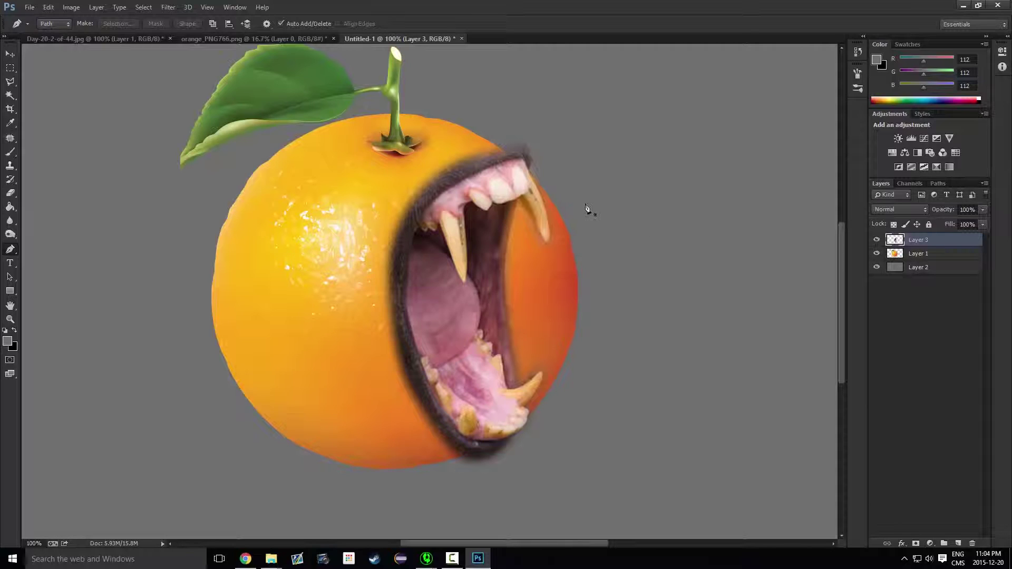
left_click(529, 175)
left_click_drag(547, 243, 539, 250)
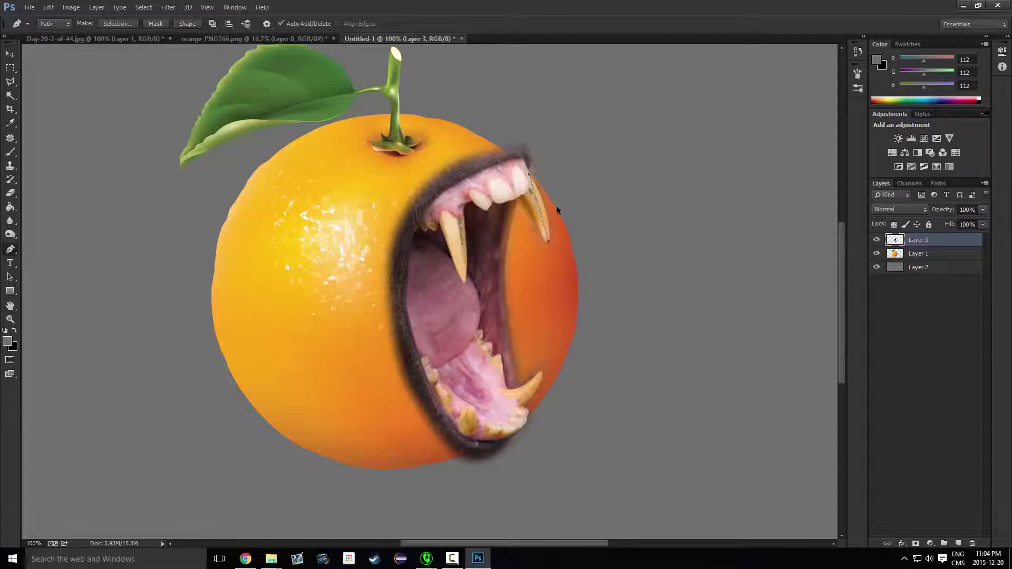
key("ctrl+z")
left_click_drag(550, 241, 541, 254)
left_click_drag(528, 241, 537, 242)
left_click(548, 239, "alt")
Step: Extend the curved path down past the lower fang, outlining the orange beside the mouth
left_click_drag(537, 375, 549, 451)
left_click_drag(540, 373, 559, 297)
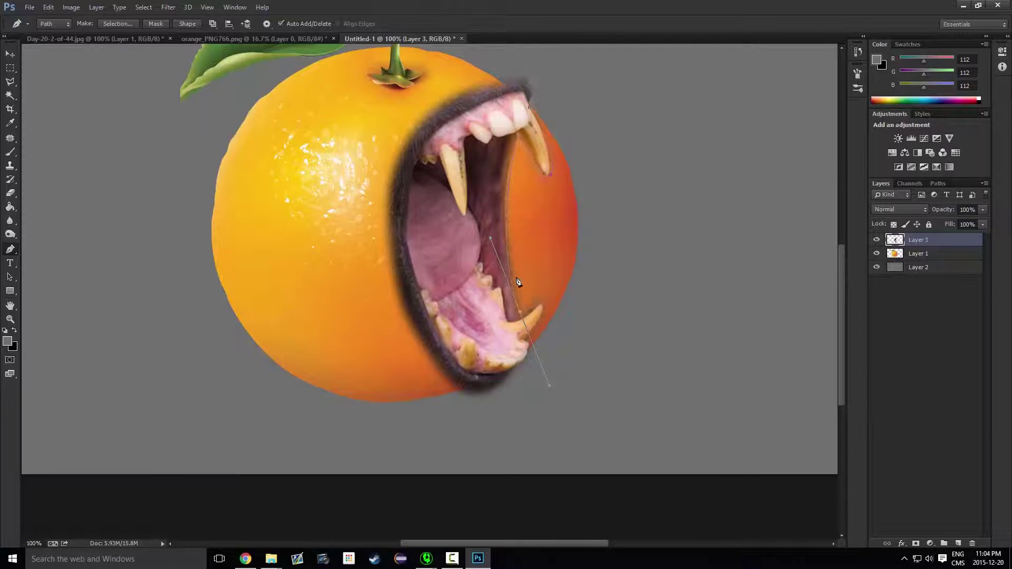
left_click(526, 317, "alt")
key("Escape")
left_click(525, 321, "ctrl")
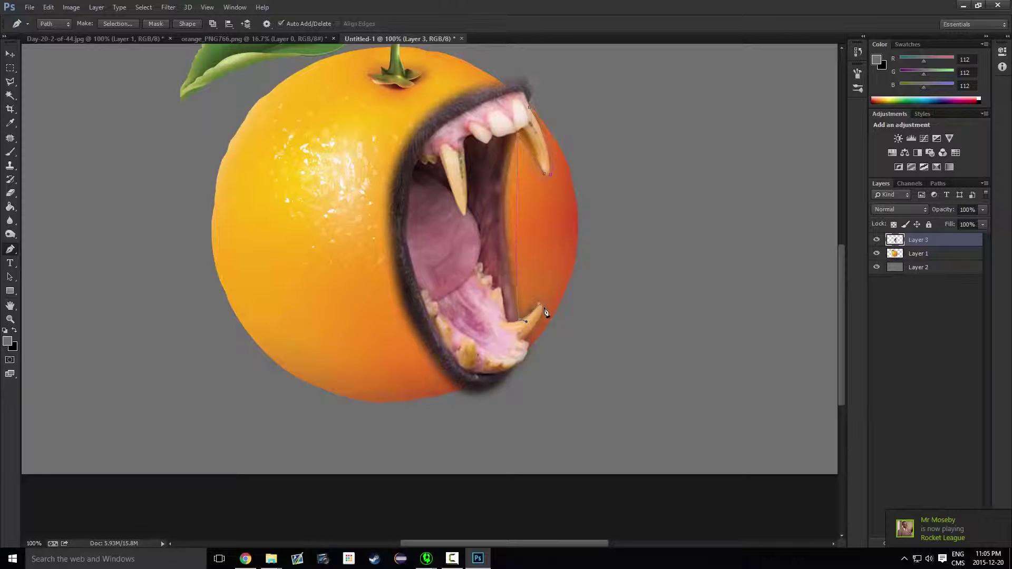
left_click_drag(548, 308, 545, 304)
left_click(527, 342, "ctrl")
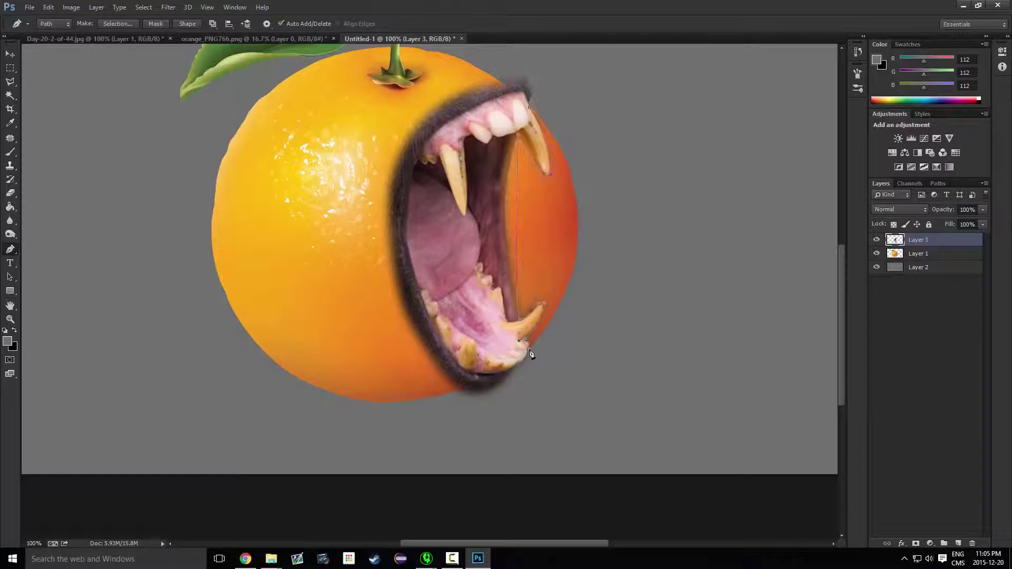
left_click(519, 355, "ctrl")
scroll(559, 236, "up", 3)
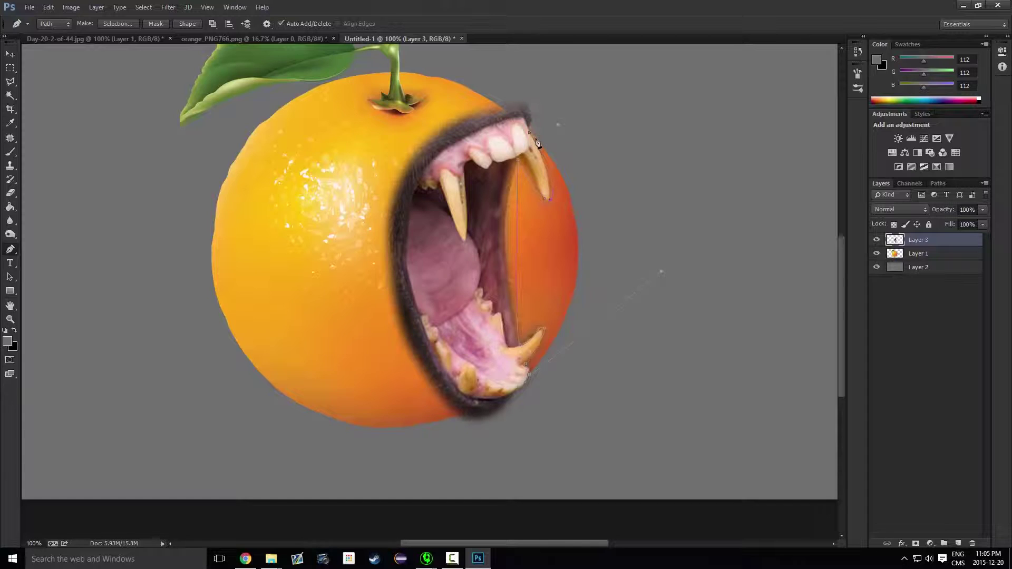
right_click(624, 194)
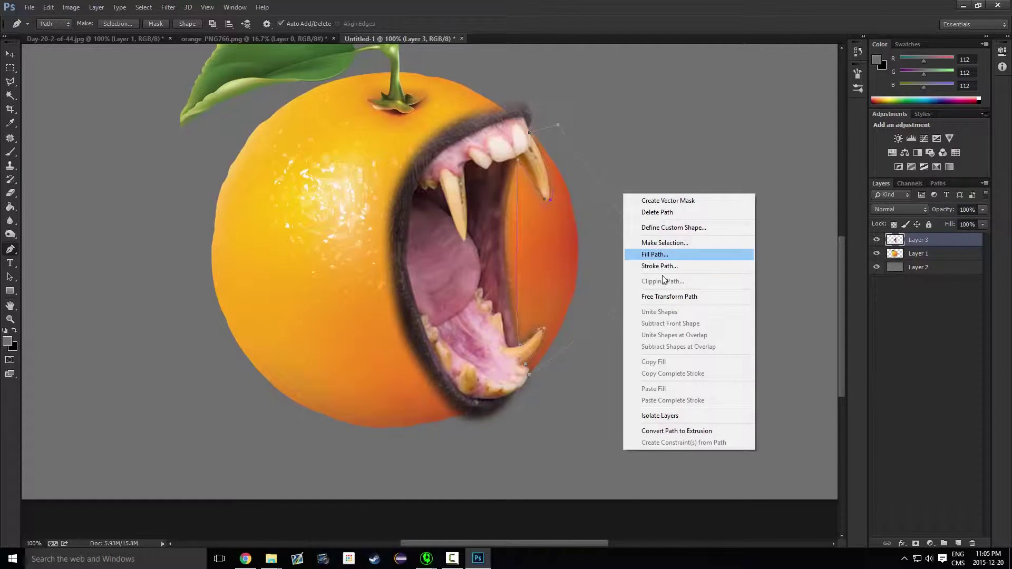
Step: Turn the path into a selection, delete the orange inside it from Layer 1, and deselect
left_click(665, 242)
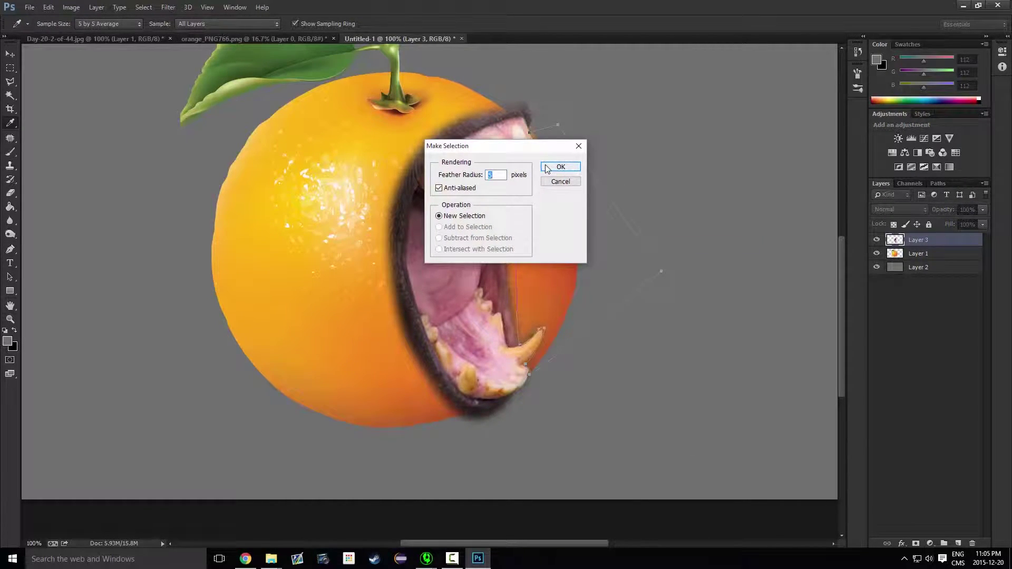
left_click(562, 167)
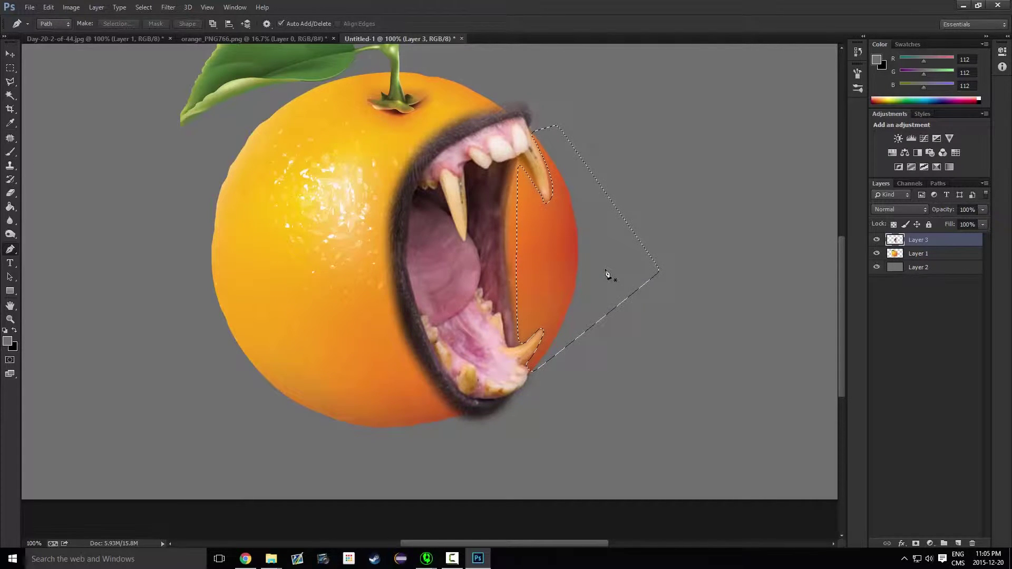
key("v")
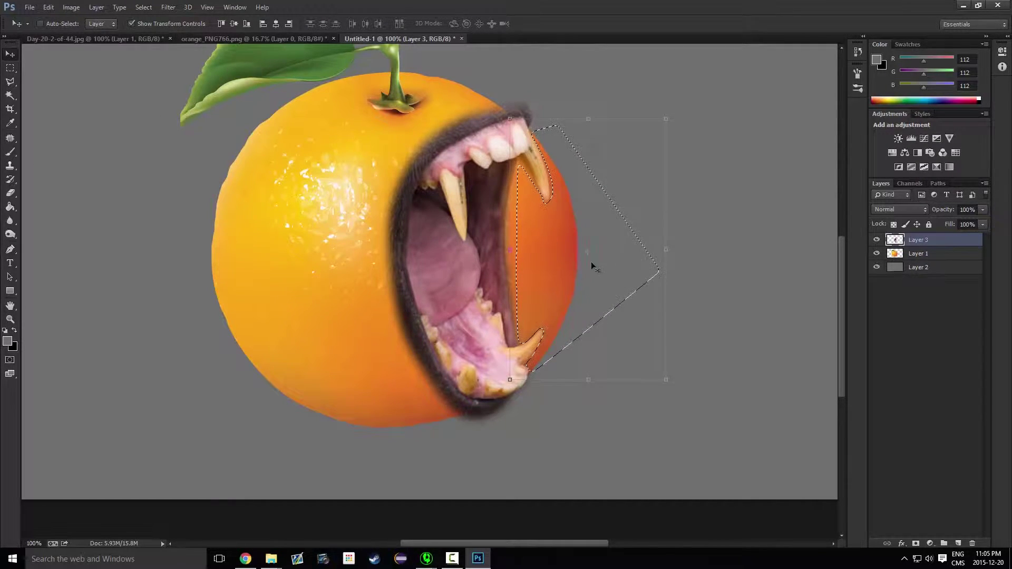
left_click(929, 254)
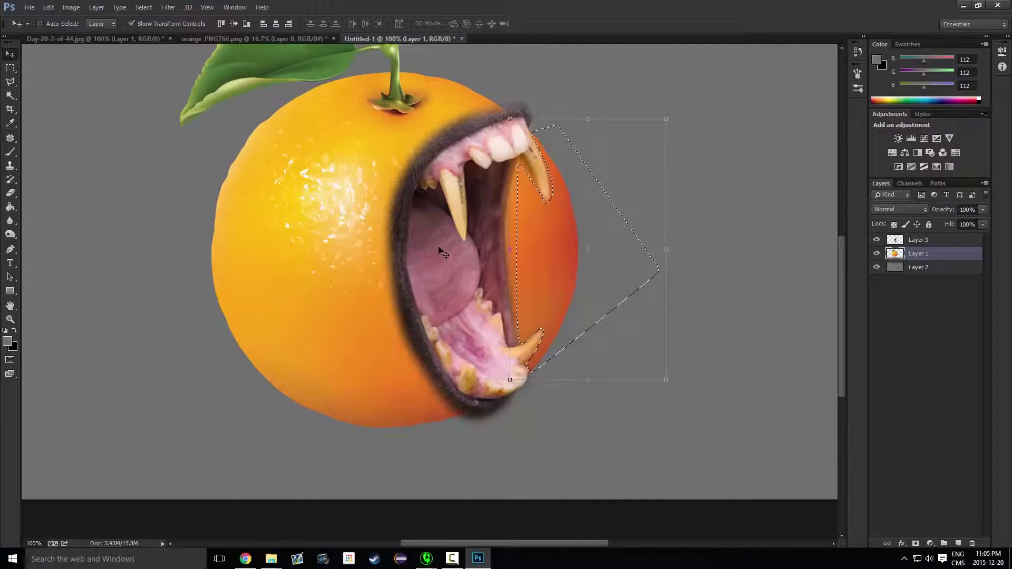
key("Delete")
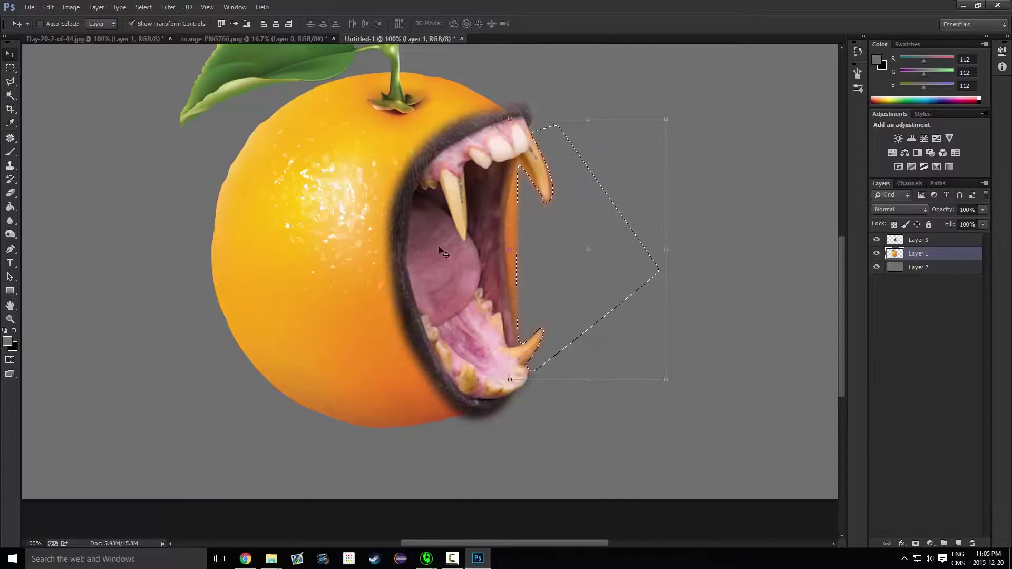
left_click(10, 67)
left_click(631, 247)
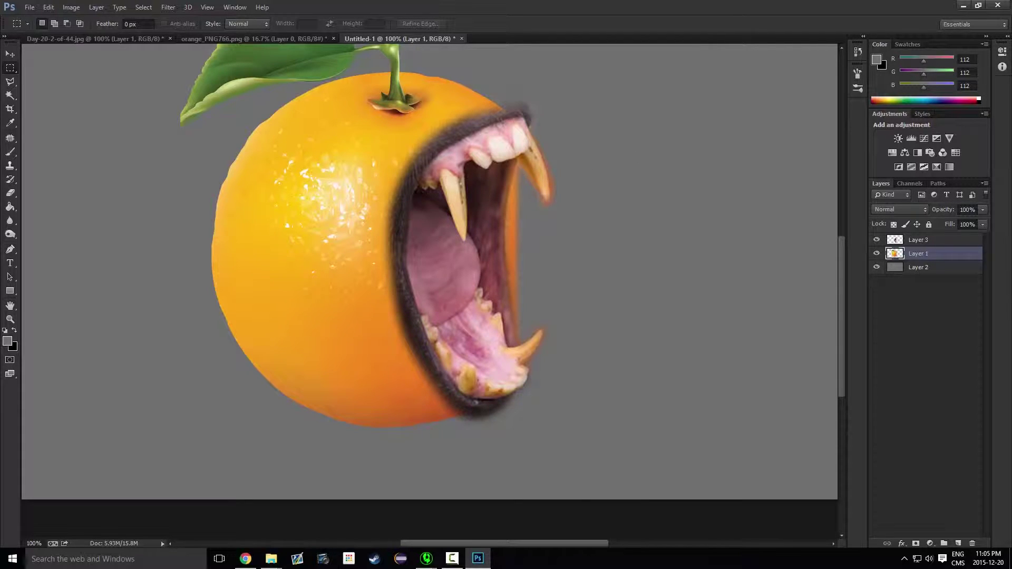
scroll(147, 164, "up", 2)
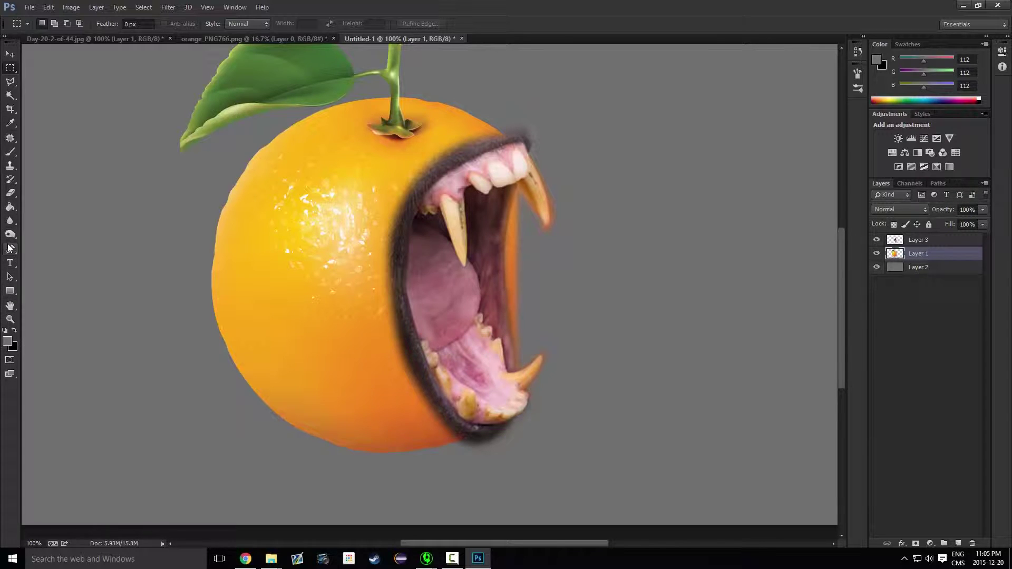
left_click(10, 193)
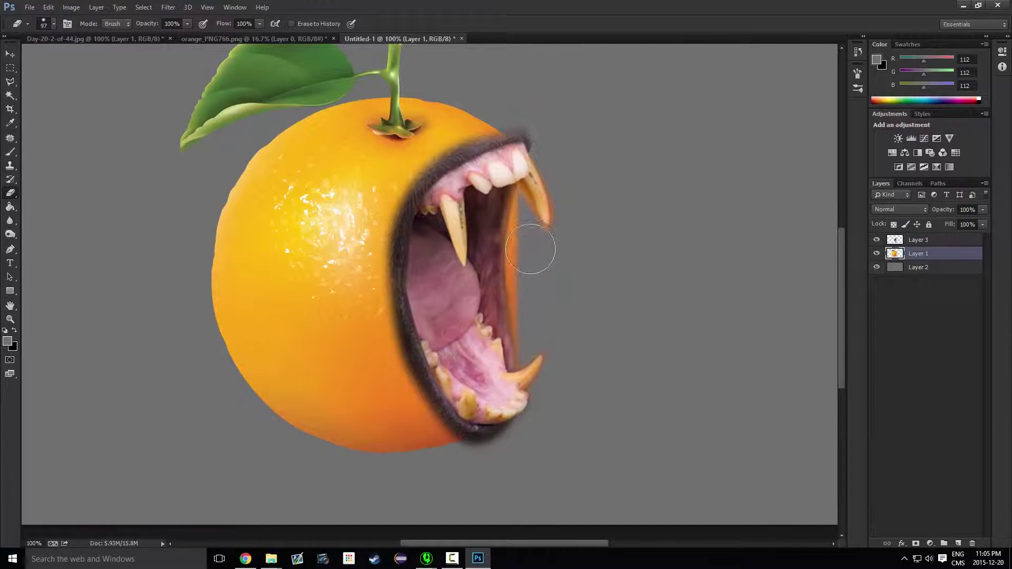
Step: Erase the leftover orange strip beside the mouth's right edge and upper fang on Layer 1
mouse_move(535, 248)
left_mouse_down()
mouse_move(521, 335)
mouse_move(538, 375)
mouse_move(540, 336)
mouse_move(510, 242)
mouse_move(541, 205)
mouse_move(546, 155)
left_mouse_up()
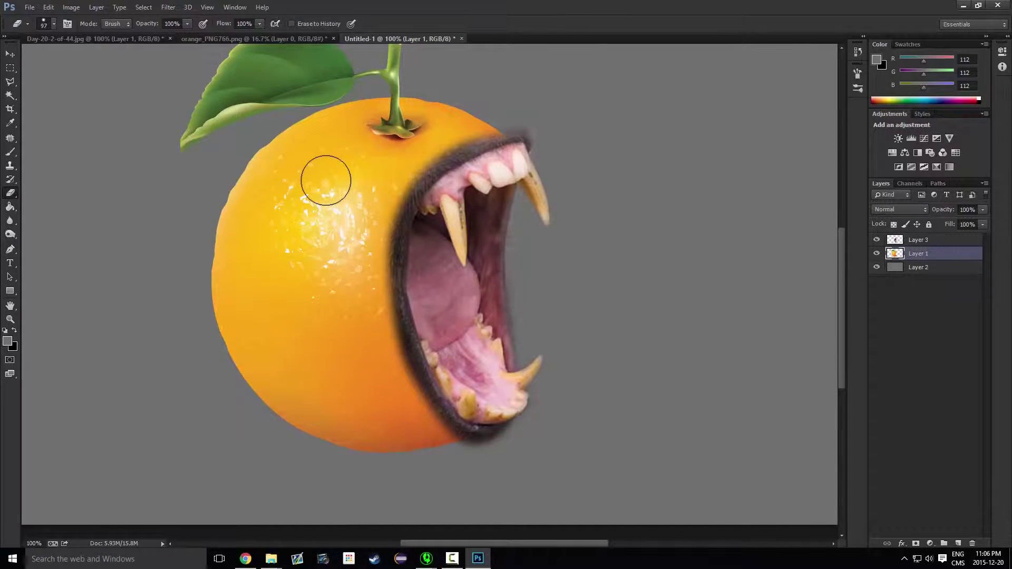
scroll(211, 106, "up", 3)
left_click(71, 7)
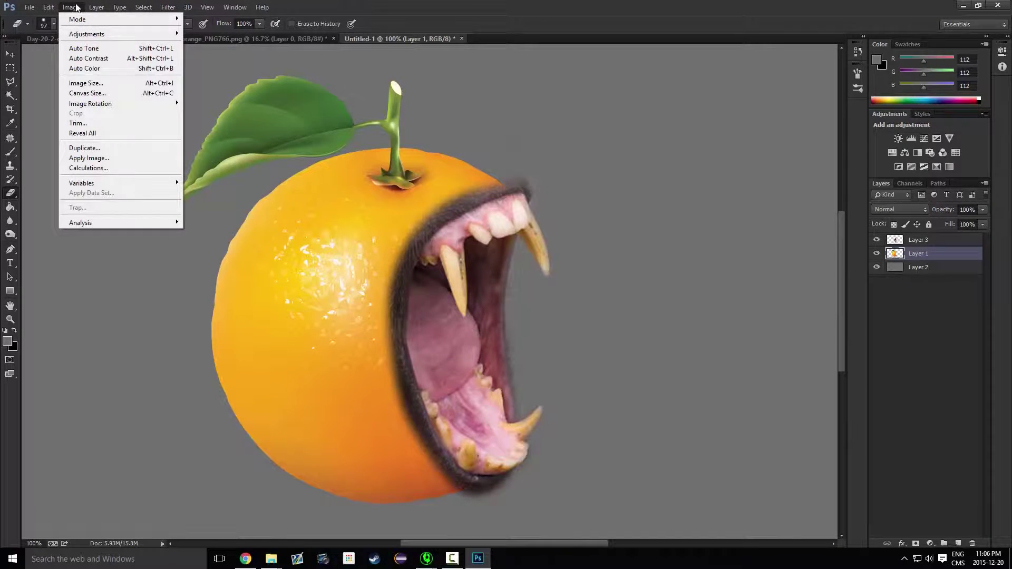
Step: Warp the orange fuller and rounder, bulging left and downward around the mouth with the stem lifted
mouse_move(93, 9)
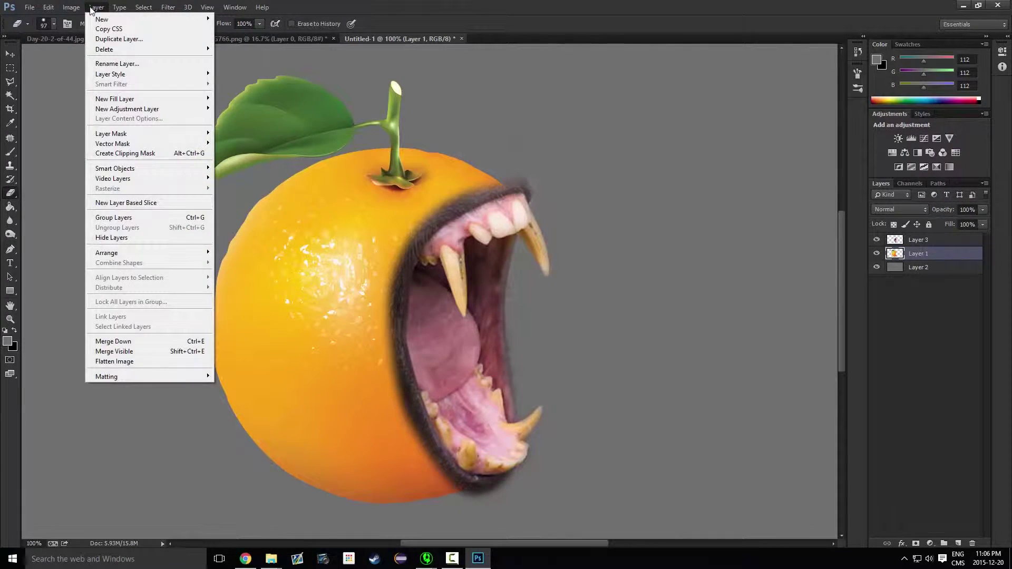
mouse_move(92, 214)
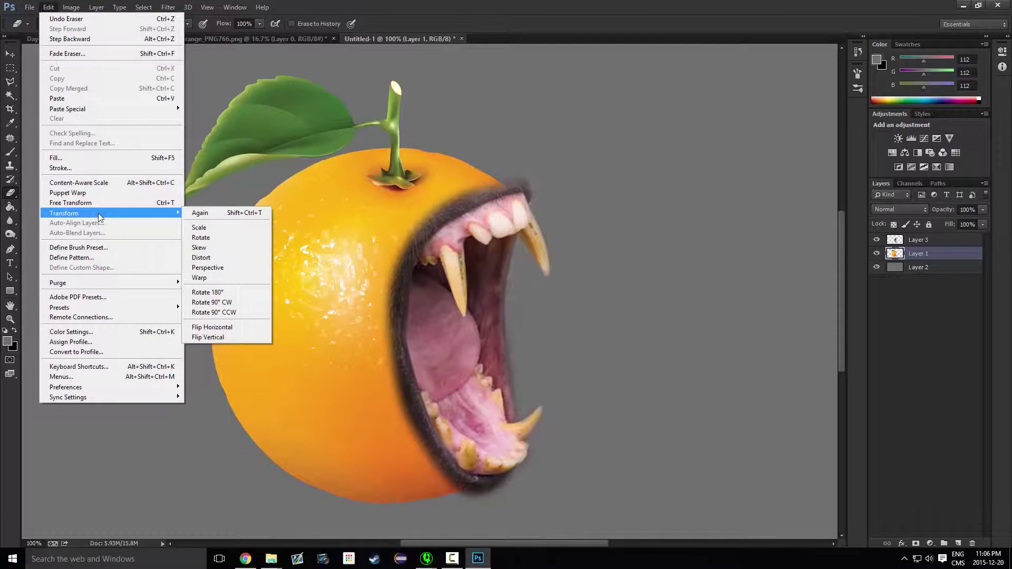
left_click(232, 278)
mouse_move(464, 188)
left_mouse_down()
mouse_move(470, 172)
mouse_move(485, 176)
mouse_move(473, 165)
mouse_move(479, 174)
left_mouse_up()
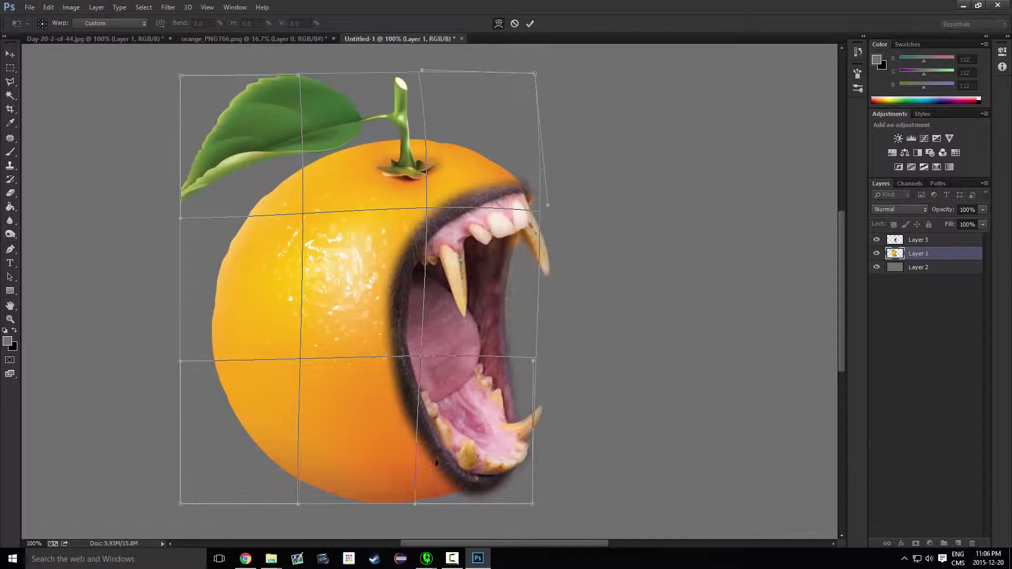
left_click_drag(449, 475, 463, 473)
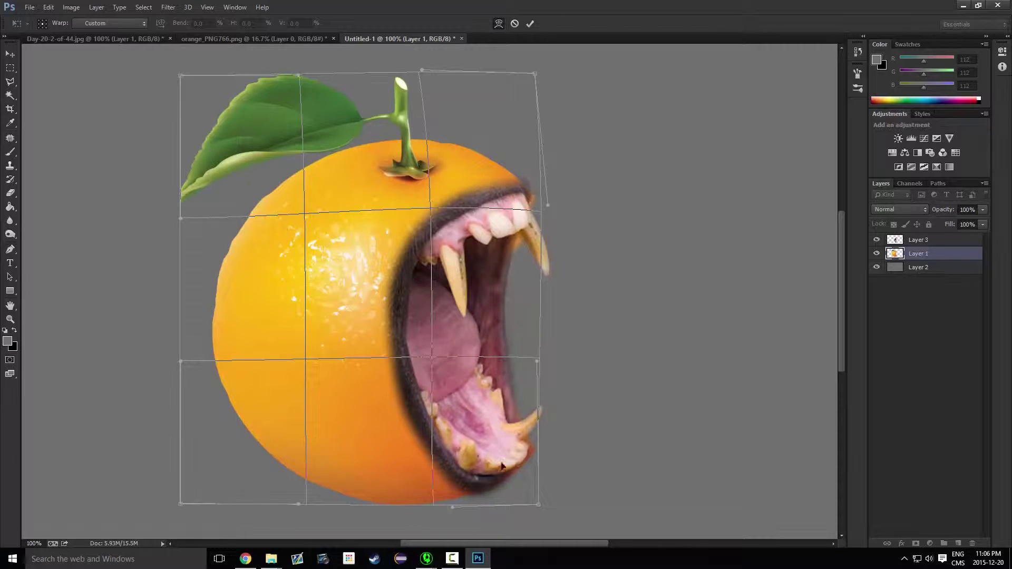
left_click_drag(306, 473, 237, 411)
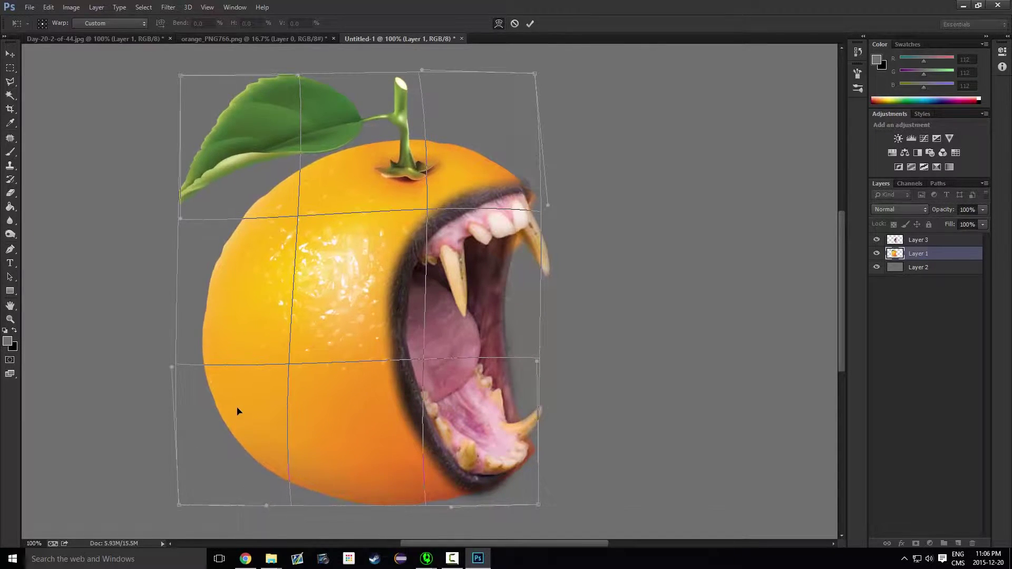
left_click_drag(287, 203, 284, 198)
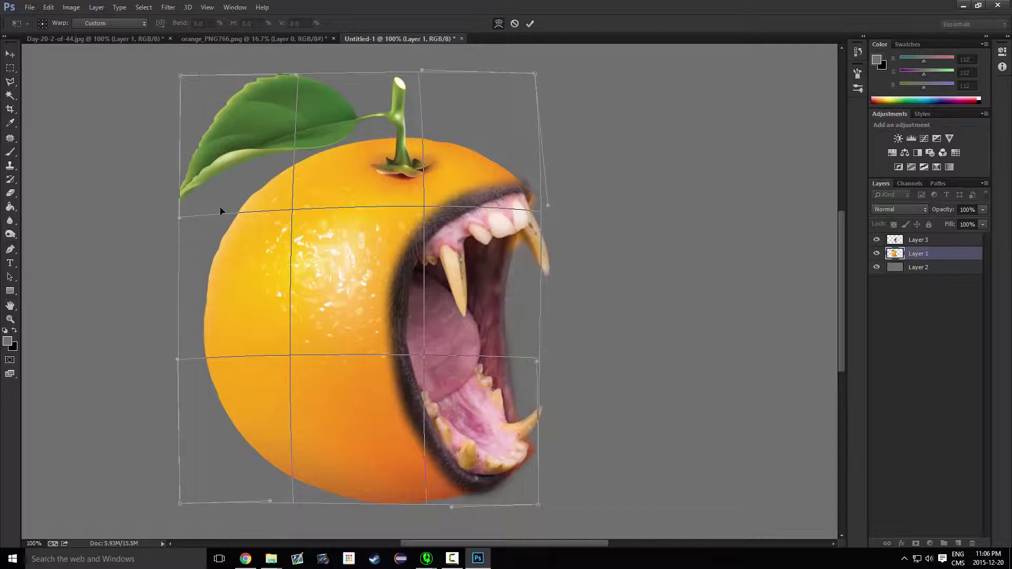
left_click_drag(220, 210, 217, 210)
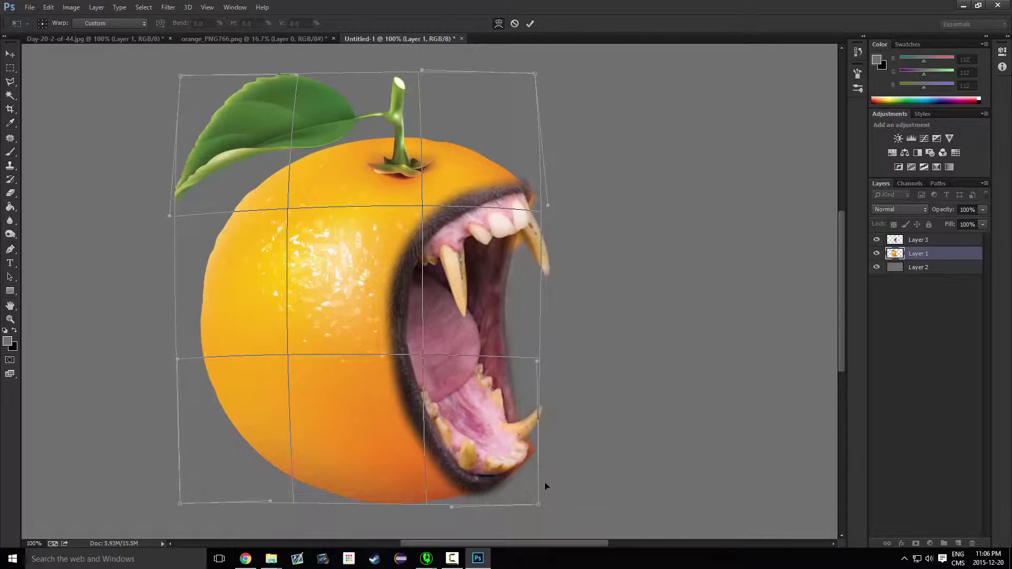
left_click_drag(452, 467, 455, 470)
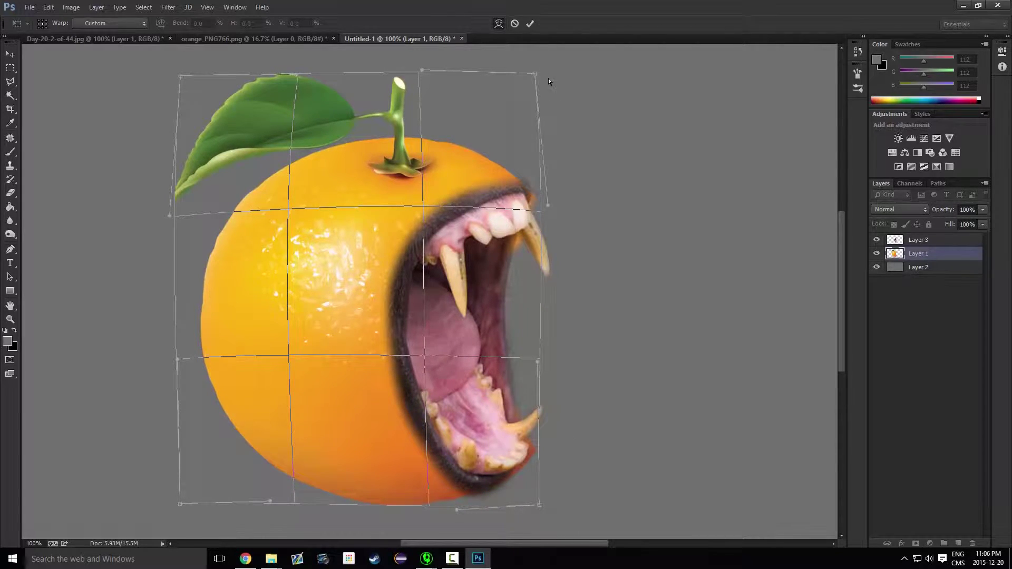
left_click(526, 23)
Step: Erase the stray orange fuzz along the mouth's right edge near the lower fang, then zoom out
left_click(10, 192)
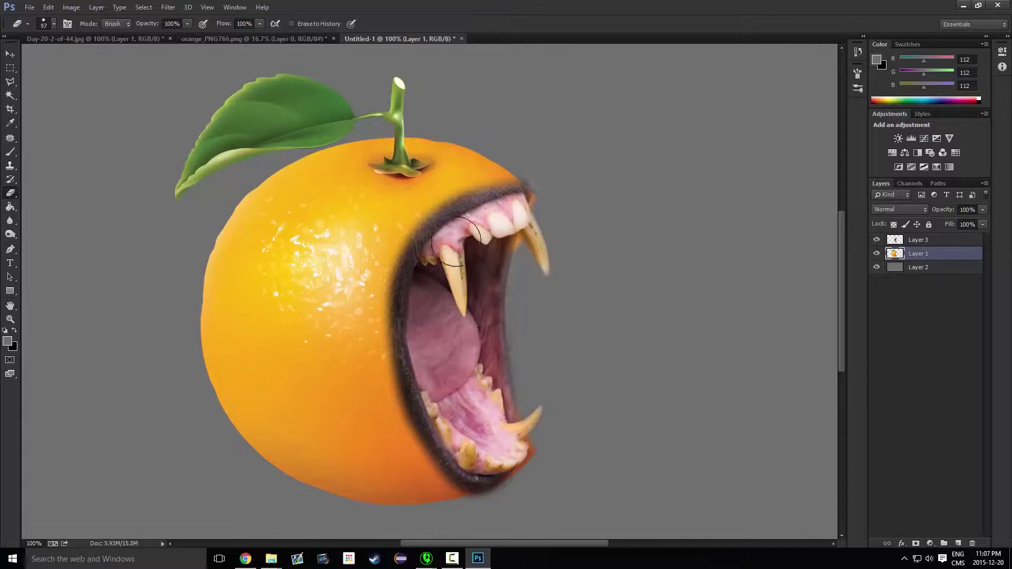
mouse_move(570, 211)
left_mouse_down()
mouse_move(561, 207)
mouse_move(561, 226)
mouse_move(501, 287)
mouse_move(503, 363)
mouse_move(538, 422)
mouse_move(532, 463)
mouse_move(502, 323)
mouse_move(560, 215)
mouse_move(553, 181)
mouse_move(524, 305)
mouse_move(553, 192)
left_mouse_up()
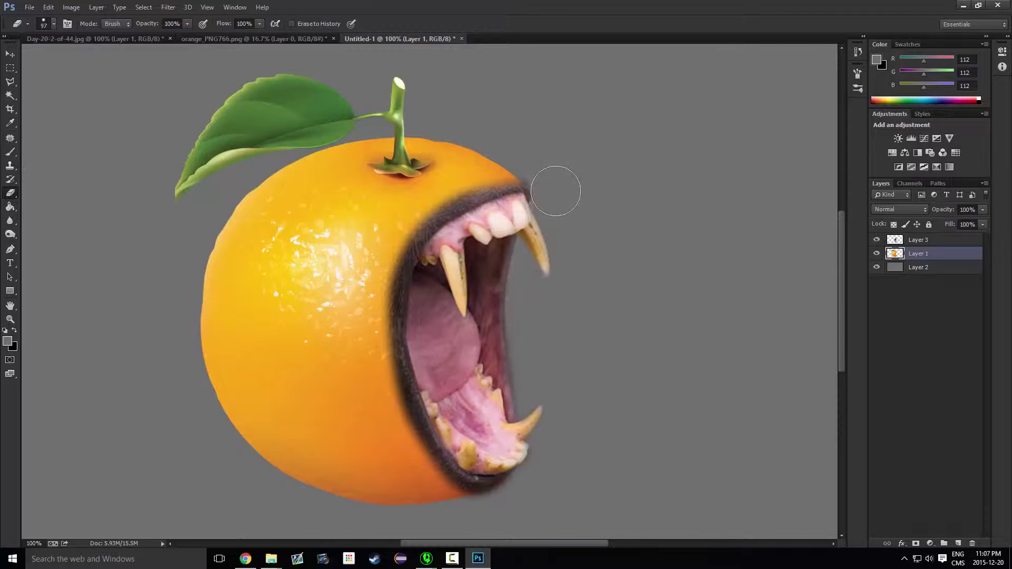
key("ctrl+minus")
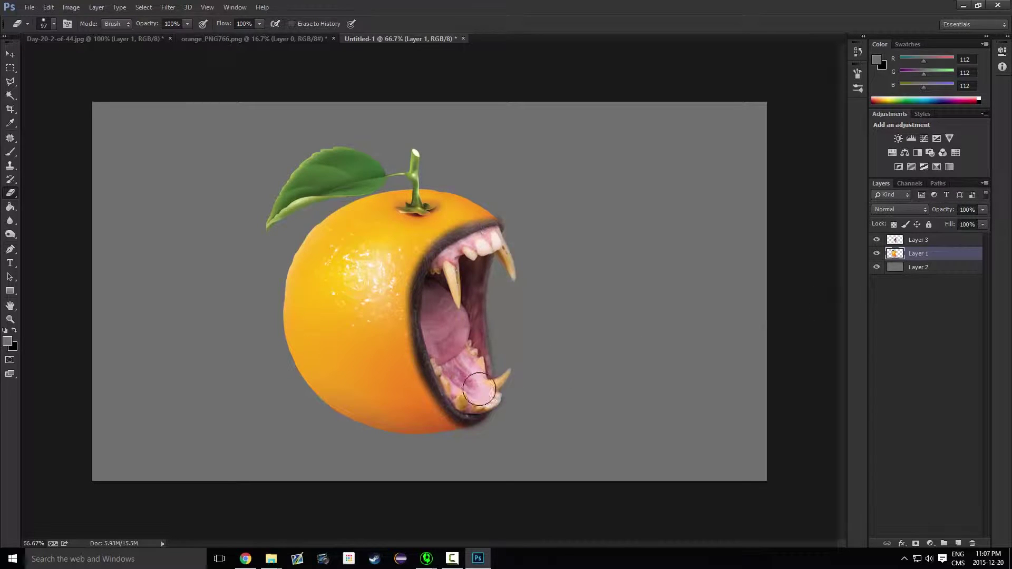
Step: Add a Hue/Saturation adjustment layer and move it beneath the mouth layer (Layer 3)
left_click(910, 244)
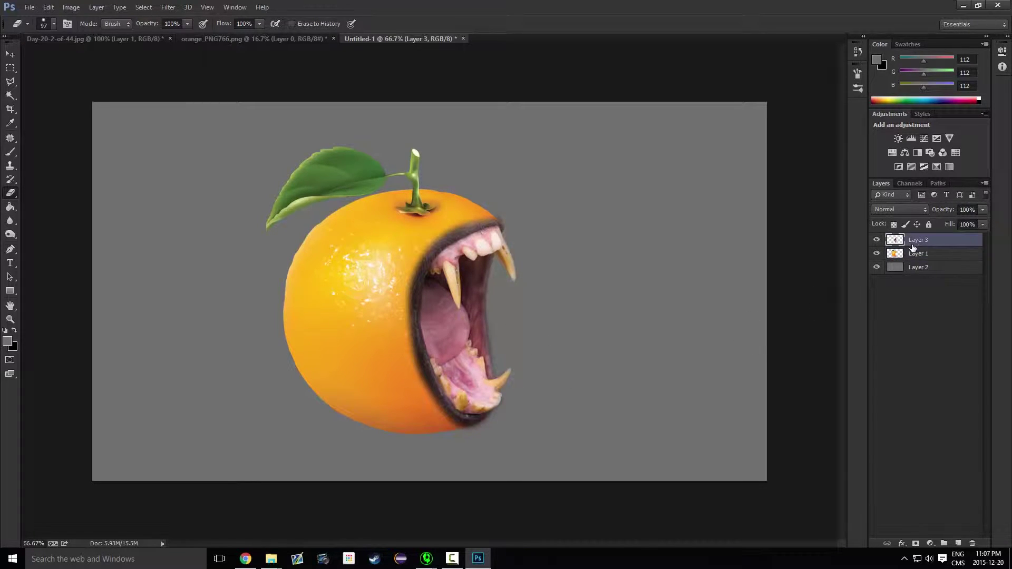
left_click(892, 153)
left_click_drag(920, 120, 876, 117)
left_click_drag(944, 248, 944, 260)
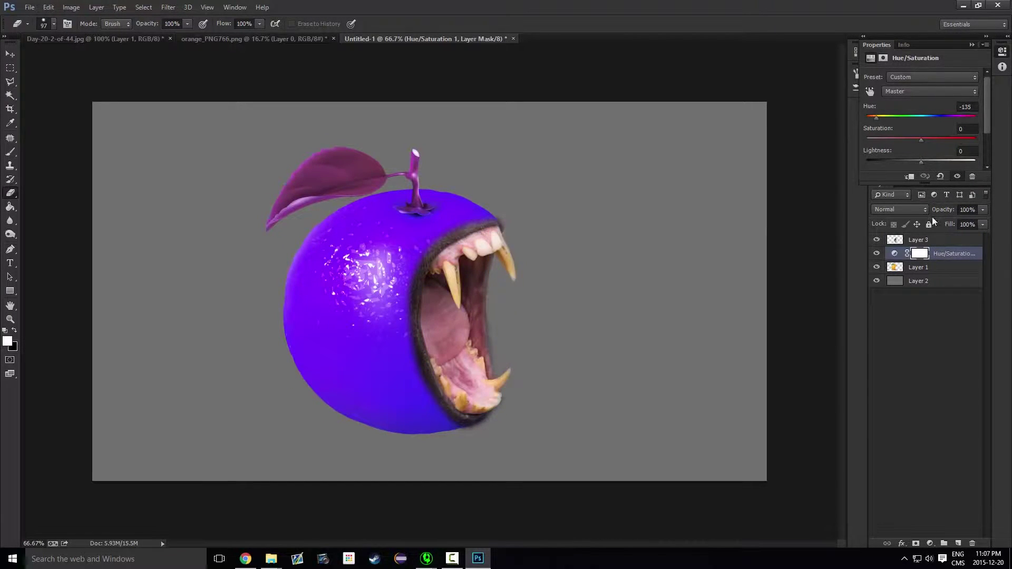
Step: Set the adjustment's Hue to about +14 for lemon-yellow, then erase the leaf and stem on Layer 1
left_click_drag(873, 118, 900, 118)
left_click_drag(903, 118, 929, 117)
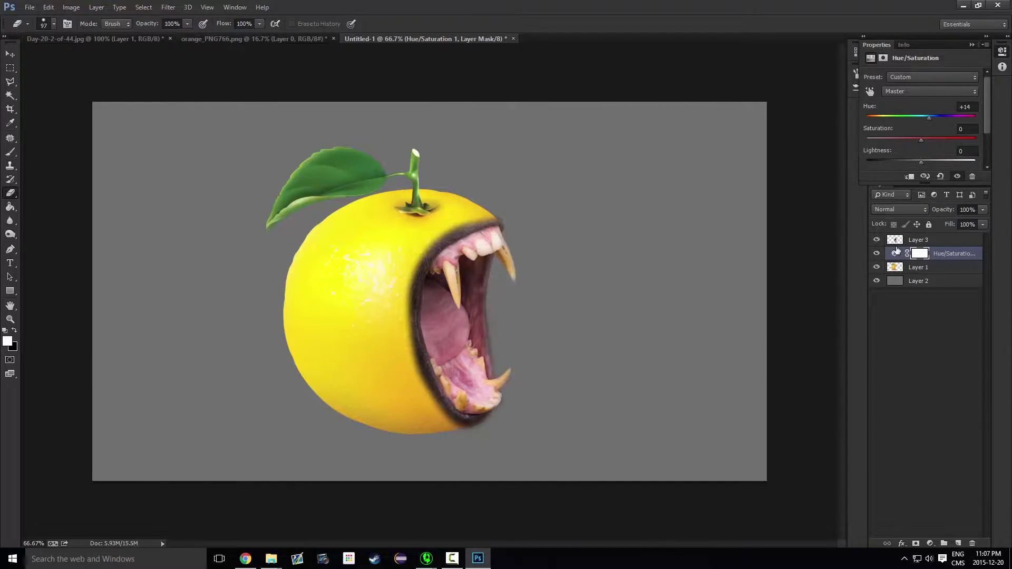
left_click(896, 269)
mouse_move(296, 200)
left_mouse_down()
mouse_move(314, 177)
mouse_move(349, 153)
mouse_move(337, 152)
mouse_move(337, 163)
mouse_move(360, 164)
mouse_move(269, 209)
mouse_move(307, 197)
mouse_move(266, 231)
mouse_move(342, 183)
mouse_move(420, 159)
mouse_move(410, 178)
left_mouse_up()
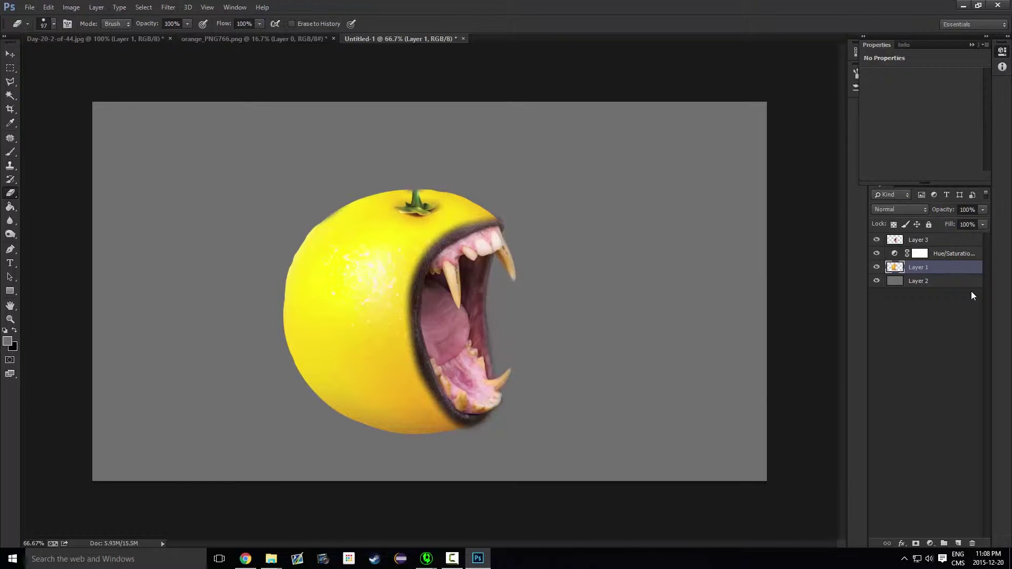
Step: Add a second Hue/Saturation layer above Layer 3 and paint its mask to cover only the mouth
left_click(926, 243)
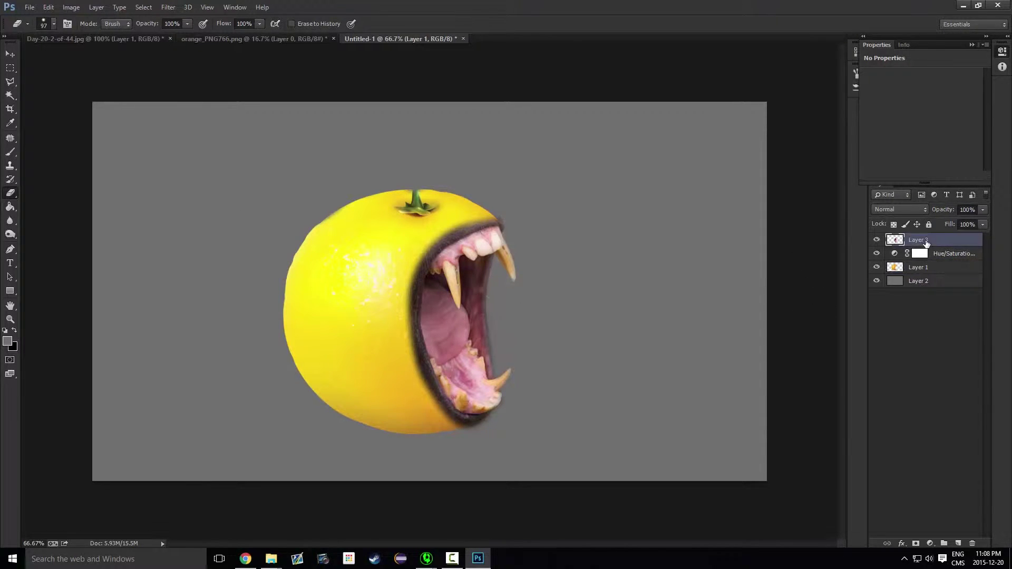
left_click(970, 44)
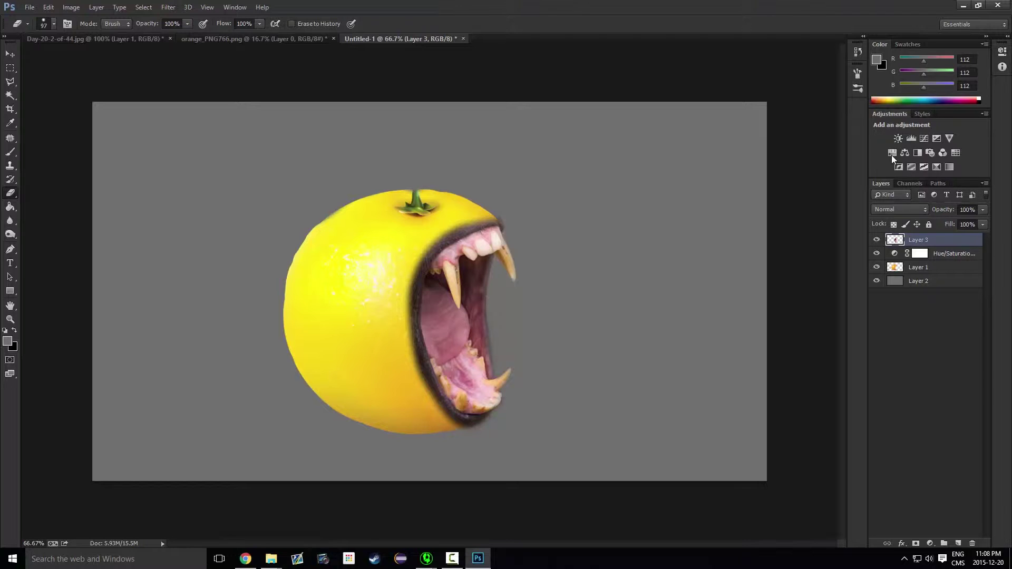
left_click(889, 154)
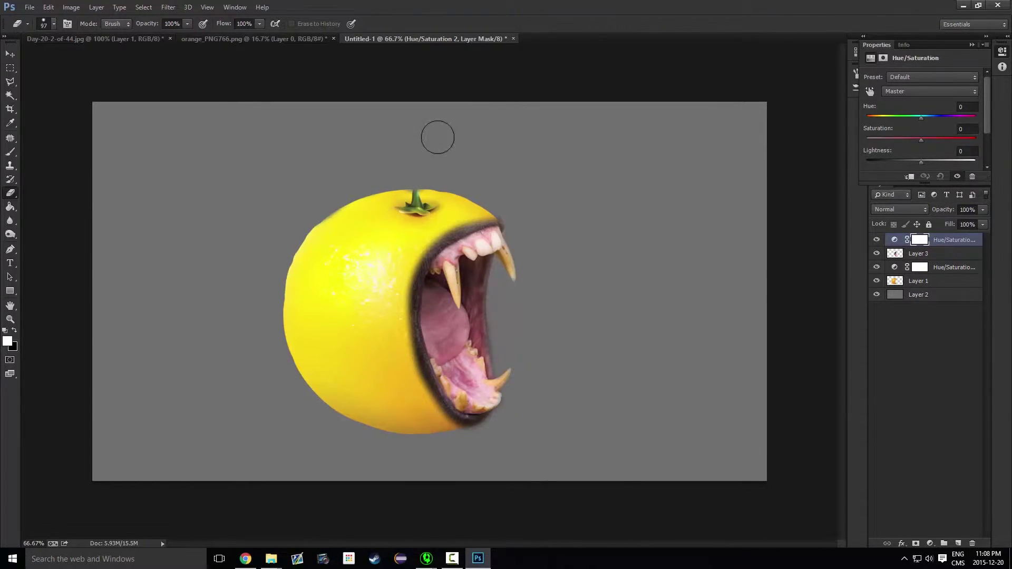
left_click_drag(437, 138, 359, 148)
left_click_drag(922, 144, 875, 152)
mouse_move(350, 229)
left_mouse_down()
mouse_move(314, 288)
mouse_move(311, 358)
mouse_move(332, 275)
mouse_move(312, 350)
mouse_move(327, 371)
mouse_move(421, 407)
left_mouse_up()
mouse_move(316, 384)
left_mouse_down()
mouse_move(289, 336)
mouse_move(392, 334)
mouse_move(400, 317)
mouse_move(395, 339)
mouse_move(414, 246)
mouse_move(369, 268)
mouse_move(379, 211)
mouse_move(363, 214)
mouse_move(435, 205)
mouse_move(404, 232)
left_mouse_up()
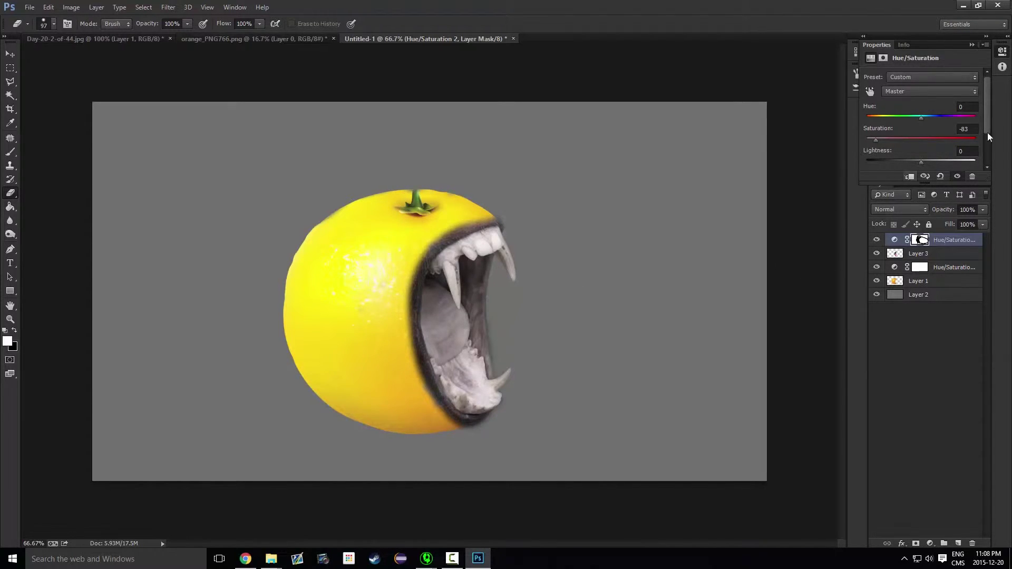
Step: Set the mouth adjustment to Hue -5 and Saturation +29
left_click_drag(893, 117, 881, 117)
left_click_drag(921, 139, 922, 165)
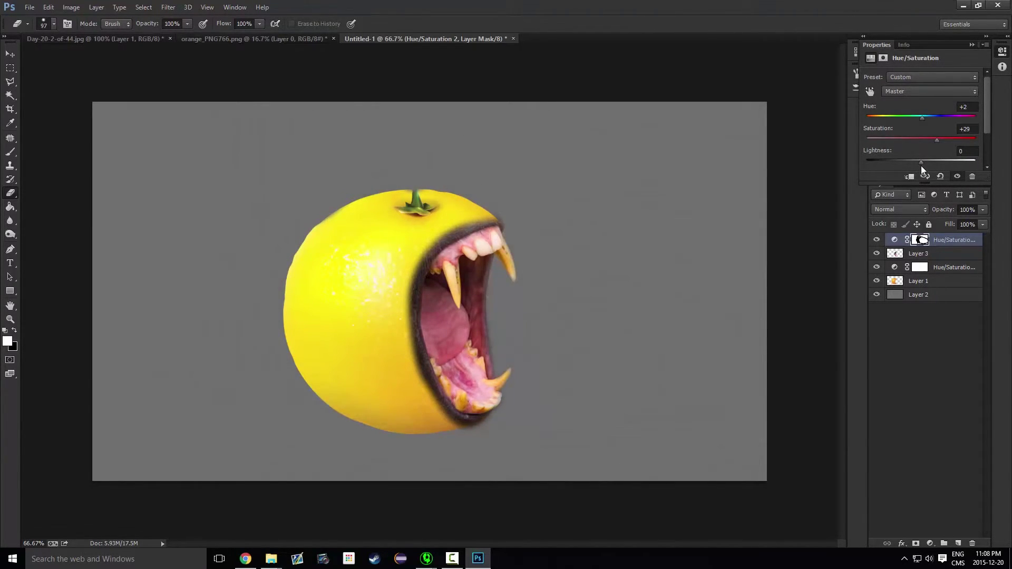
left_click(904, 116)
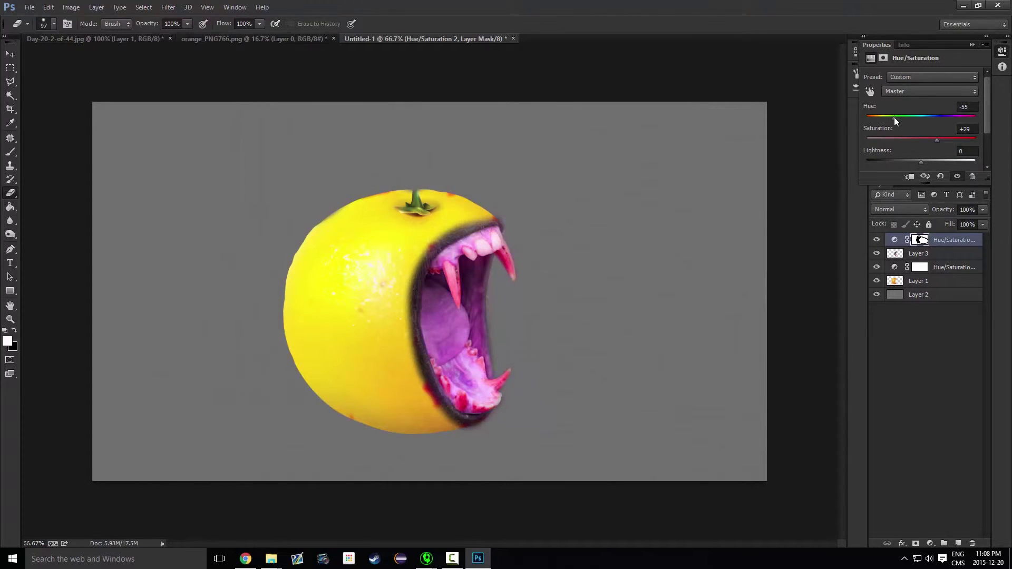
mouse_move(907, 118)
left_mouse_down()
mouse_move(929, 119)
mouse_move(872, 122)
mouse_move(916, 118)
left_mouse_up()
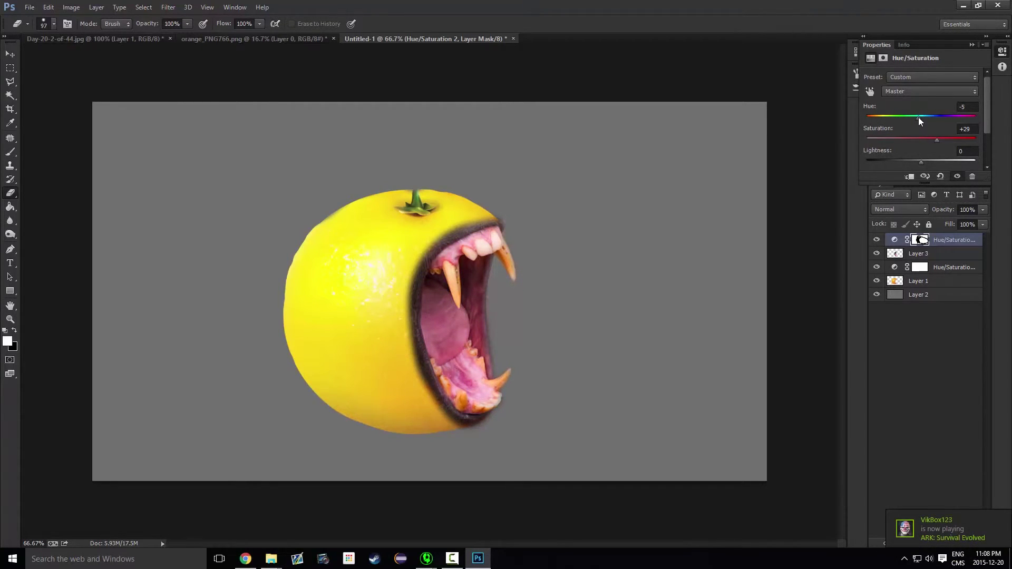
left_click(971, 45)
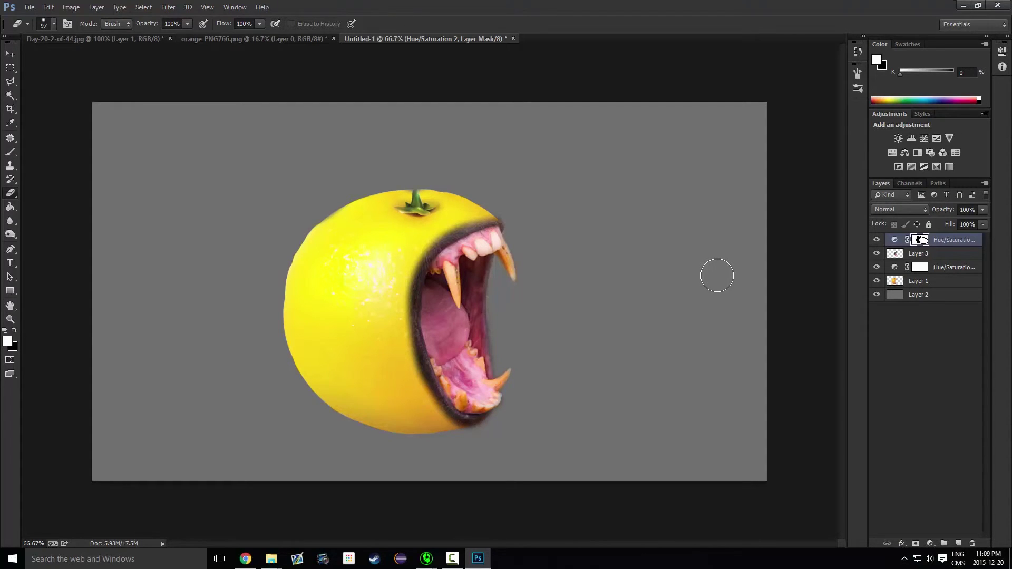
left_click(100, 36)
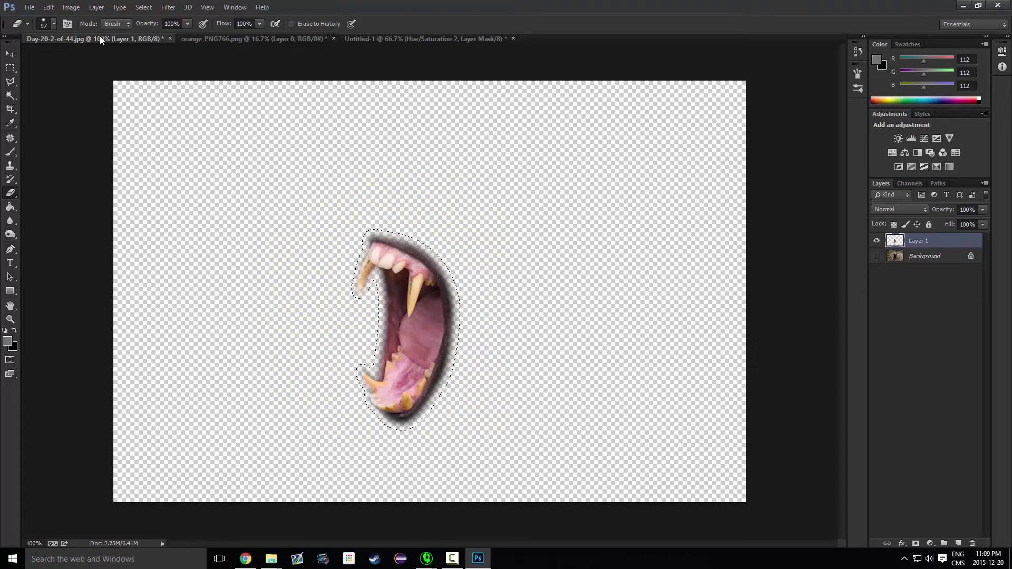
left_click(242, 37)
left_click(437, 42)
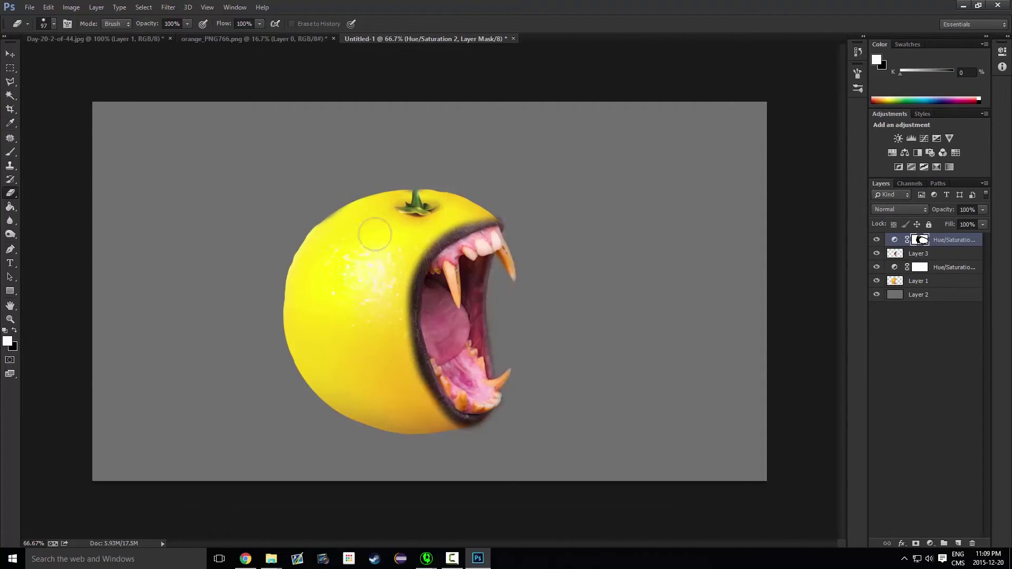